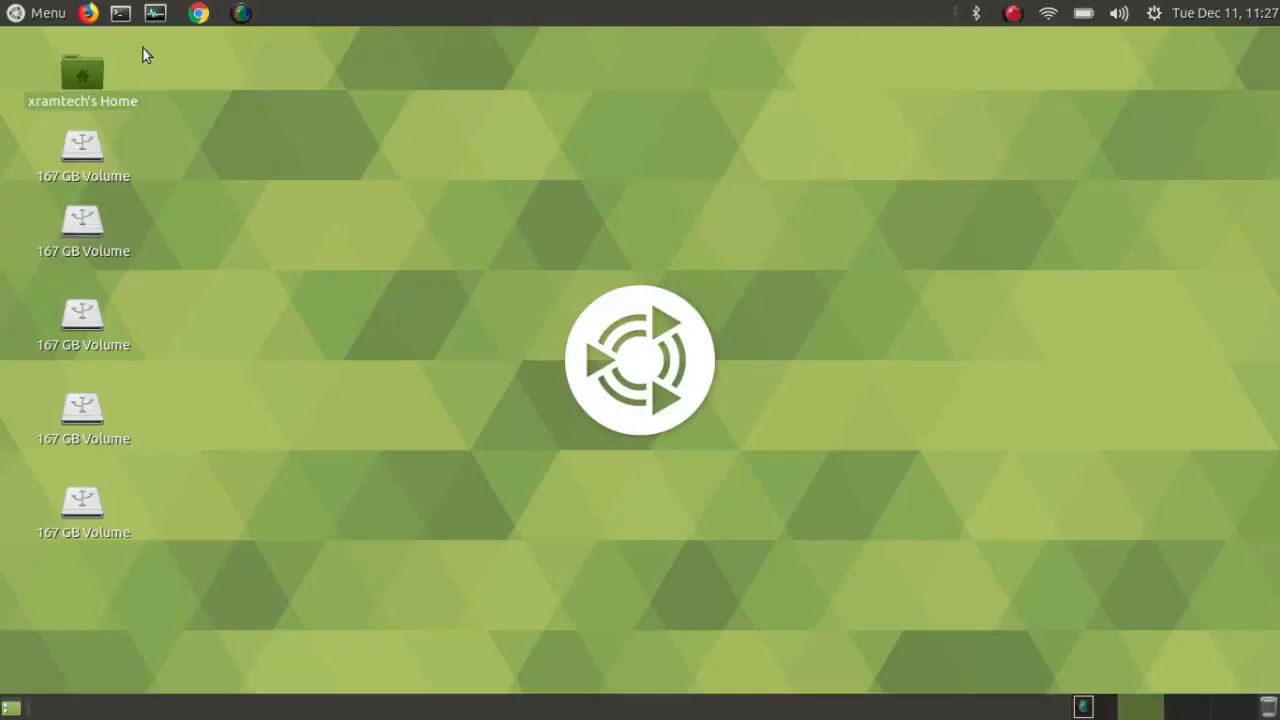
# Start System Monitor and Google Chrome, and check the resource usage with the browser open.
pyautogui.click(155, 13)
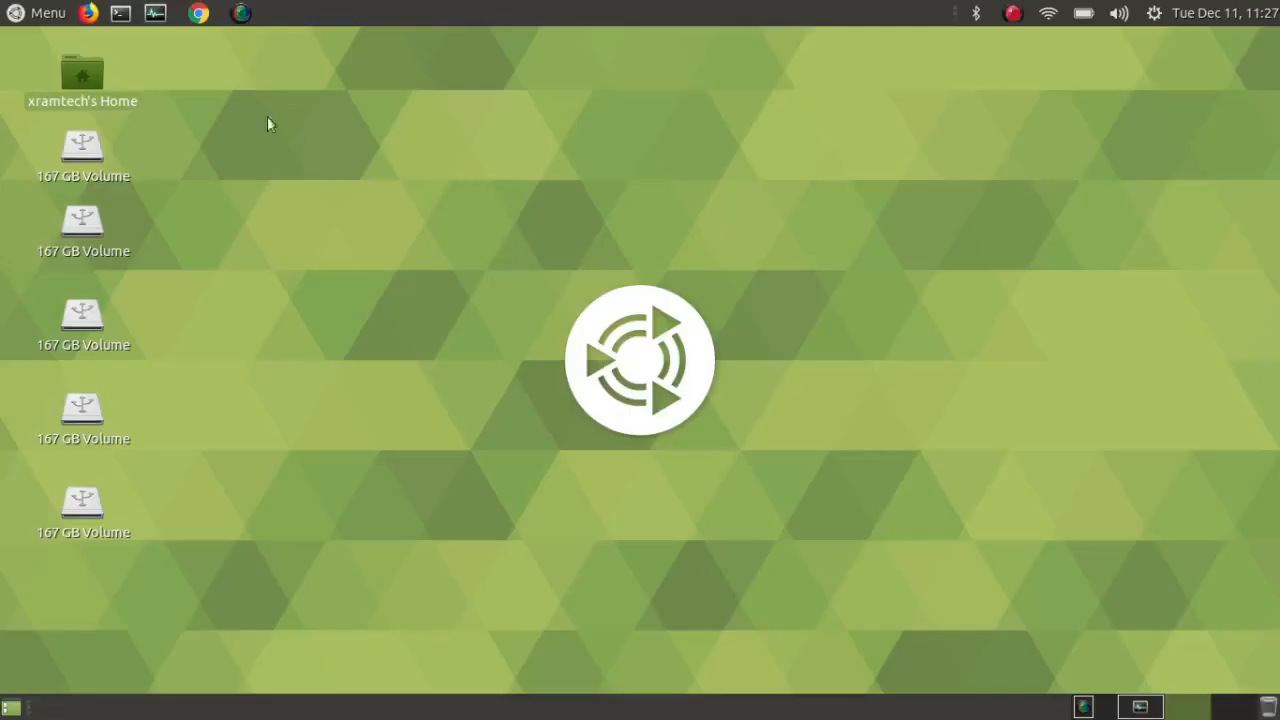
pyautogui.click(198, 18)
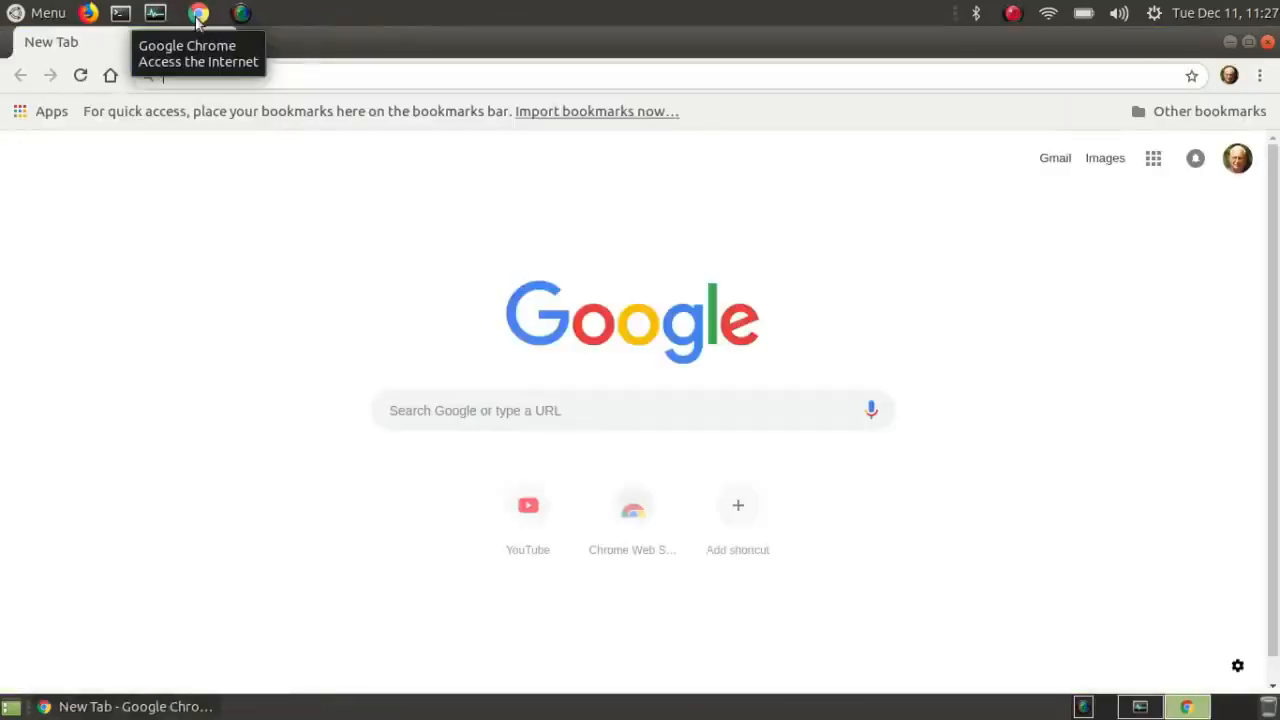
pyautogui.click(1140, 707)
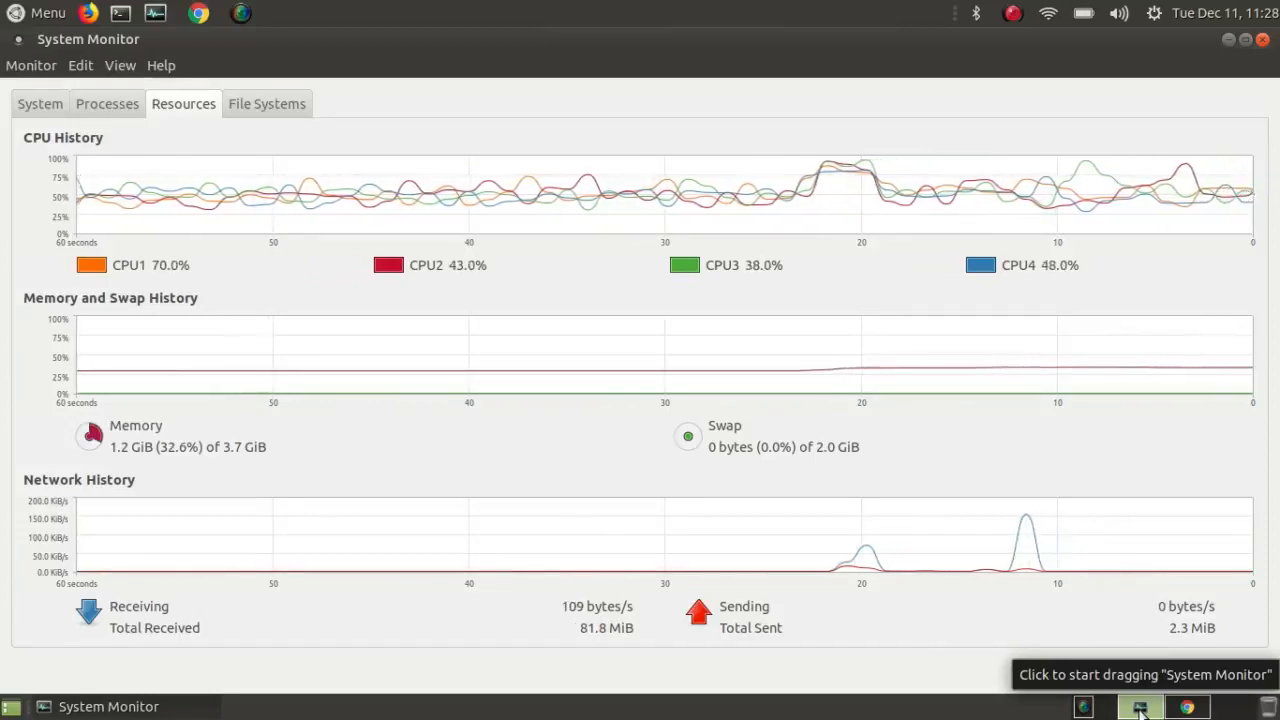
# Switch back to Google Chrome and open YouTube from the Google apps.
pyautogui.click(1187, 707)
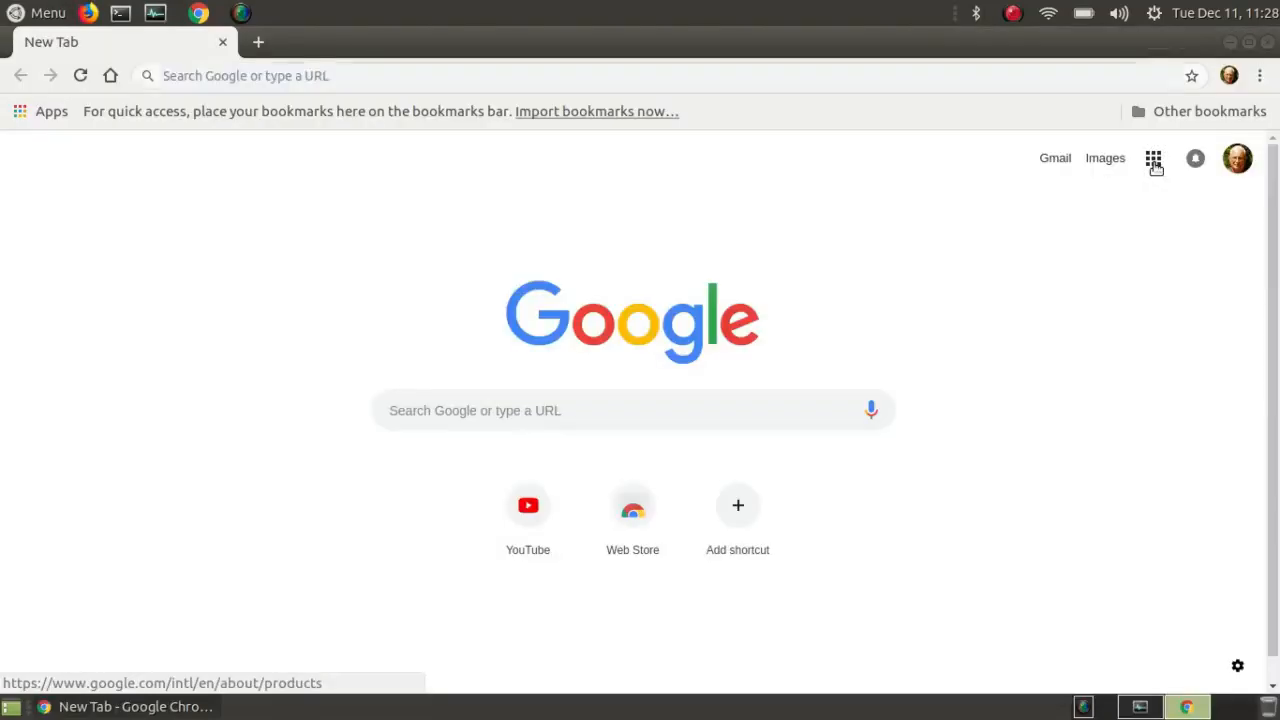
pyautogui.click(1154, 162)
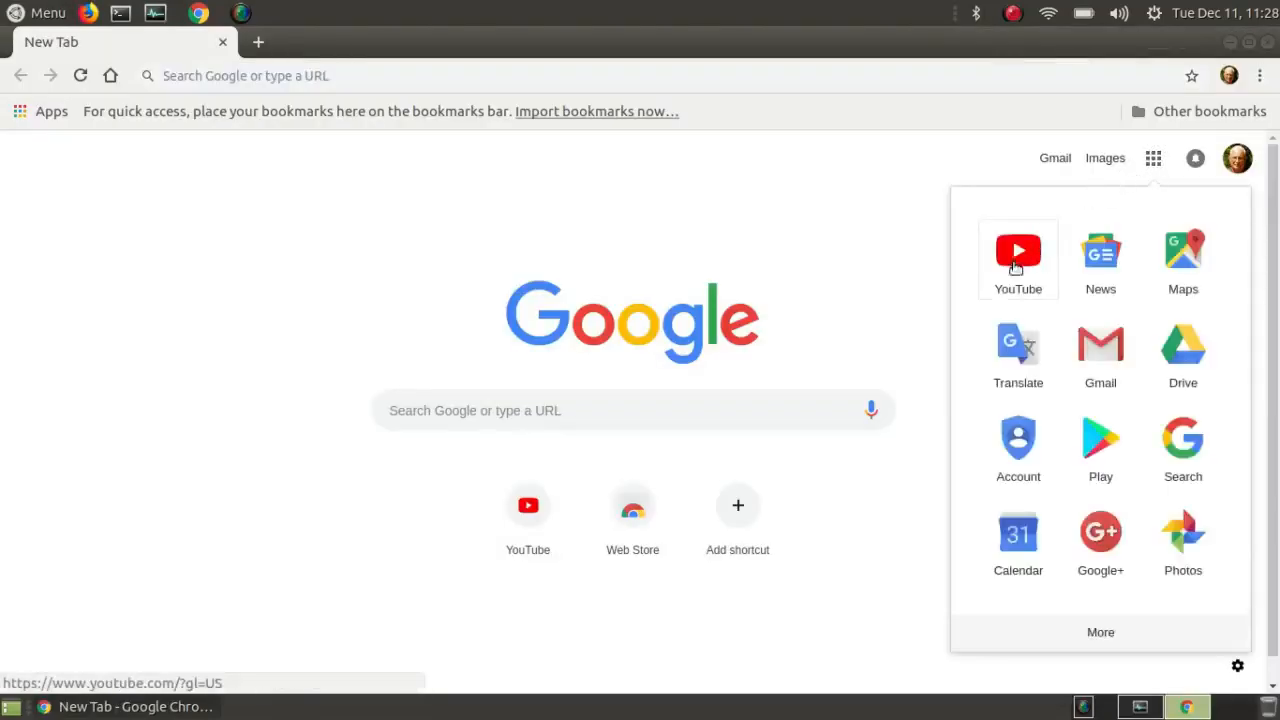
pyautogui.click(1012, 254)
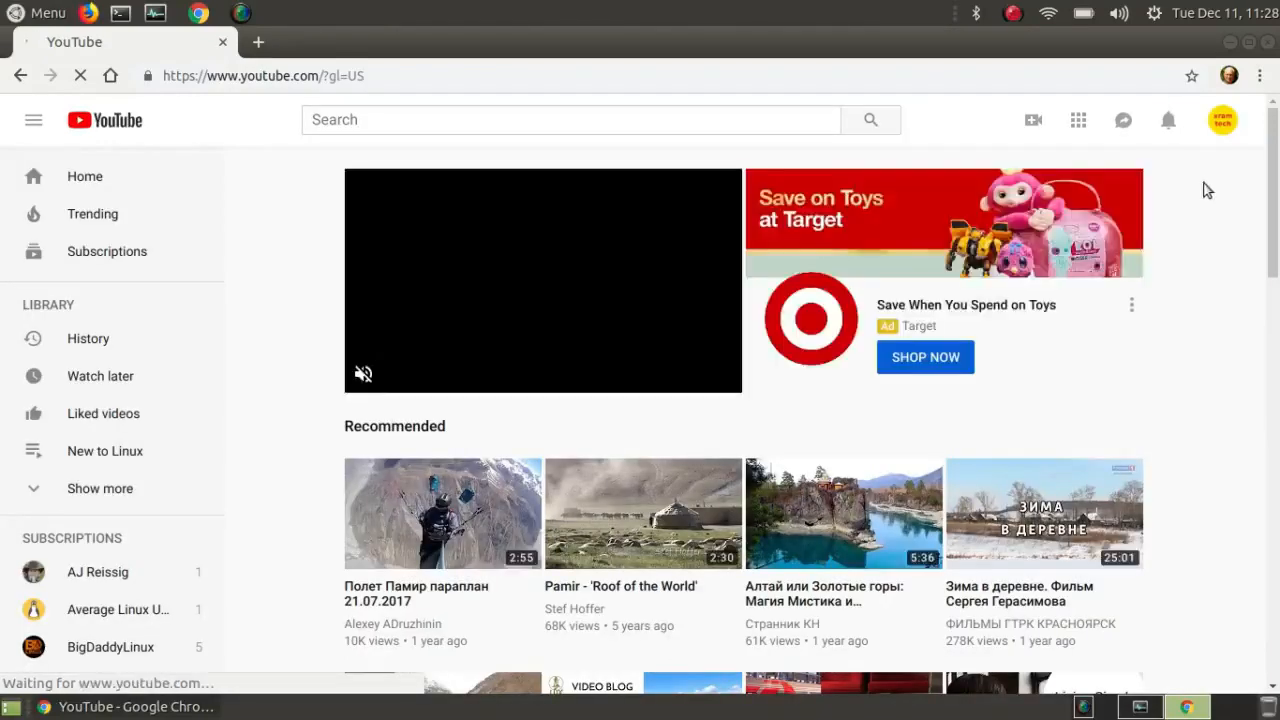
# Play the video "Lubuntu 18.10 adding window snaps" from the signed-in channel's uploads.
pyautogui.click(1222, 120)
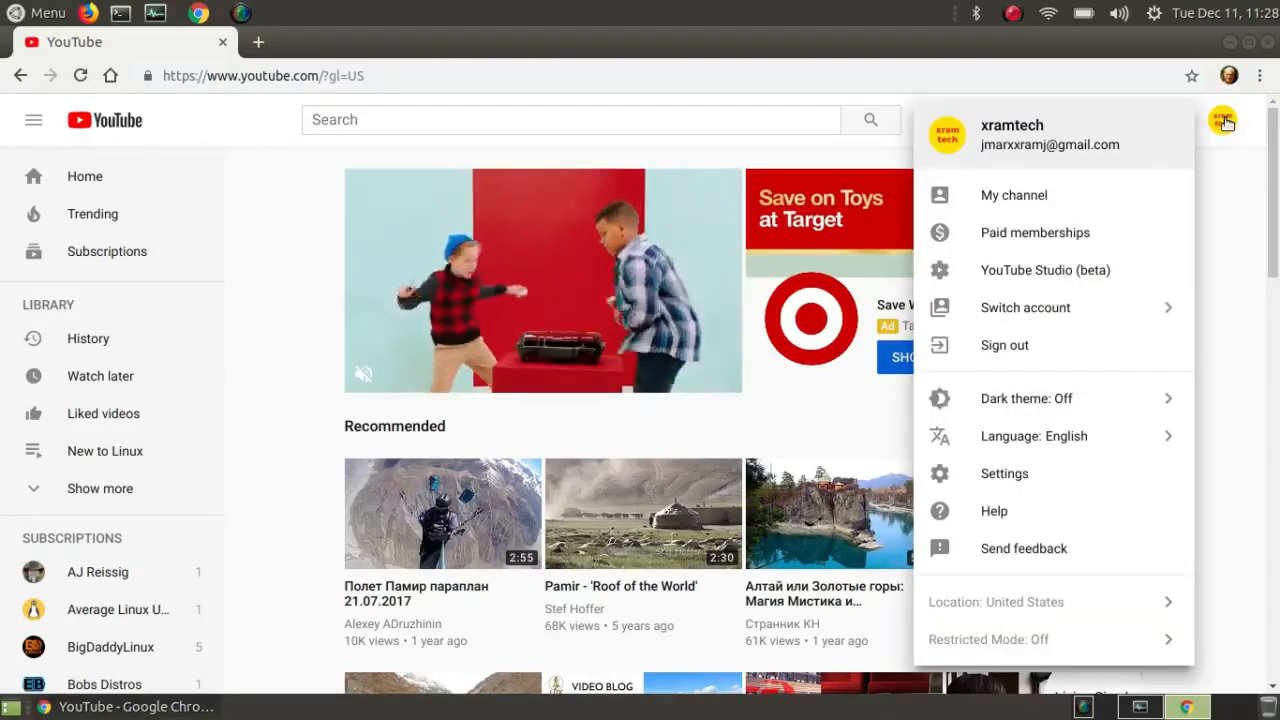
pyautogui.click(1030, 200)
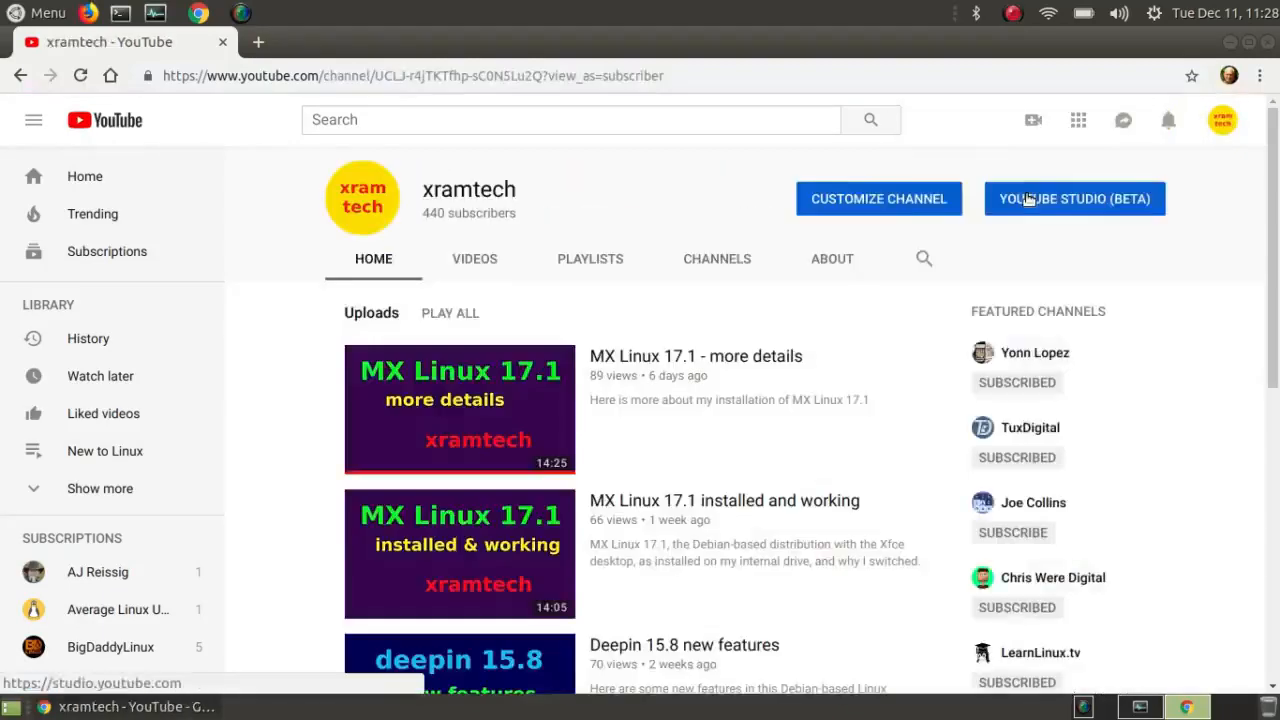
pyautogui.click(476, 259)
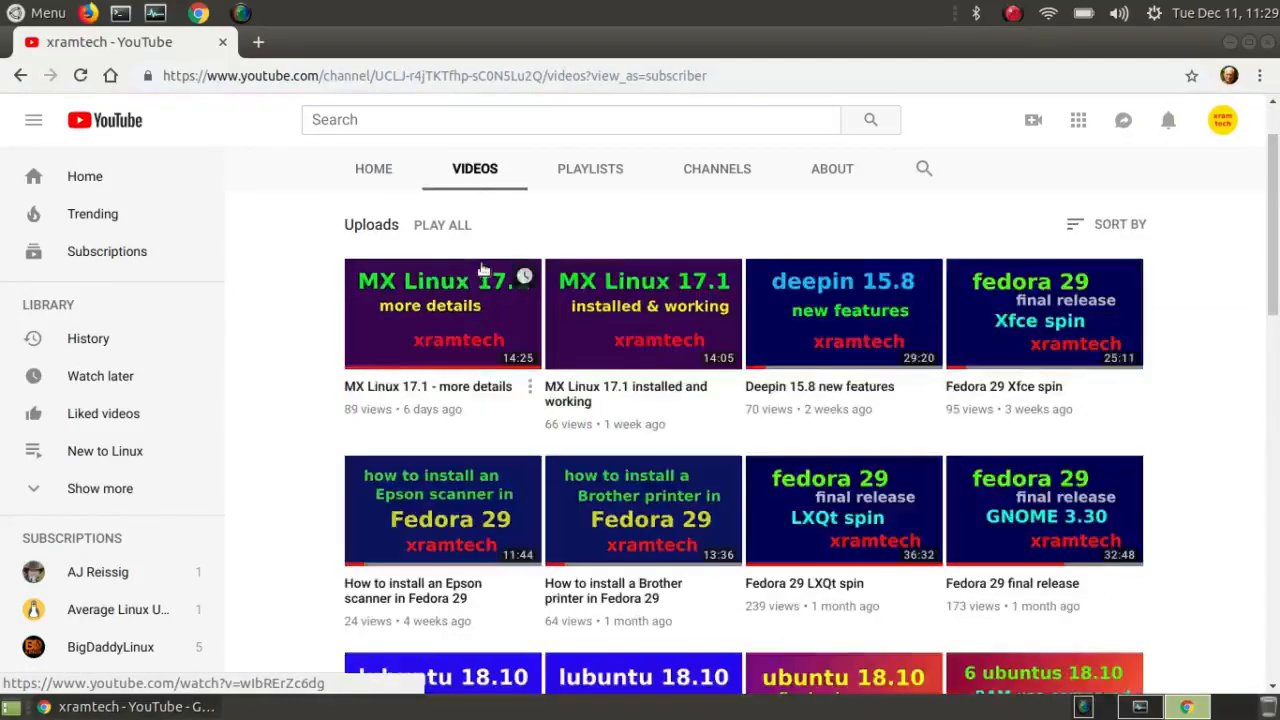
pyautogui.click(487, 684)
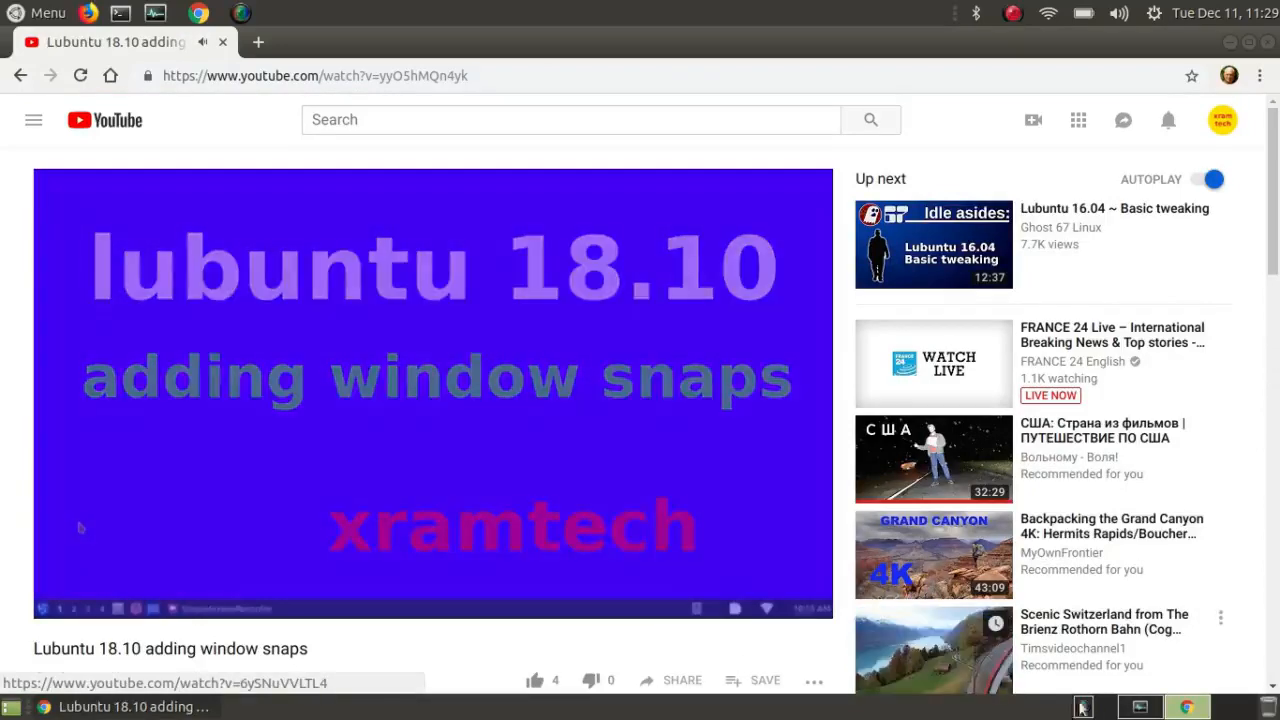
# Check the resource usage in System Monitor during video playback and again after closing Google Chrome.
pyautogui.click(1146, 708)
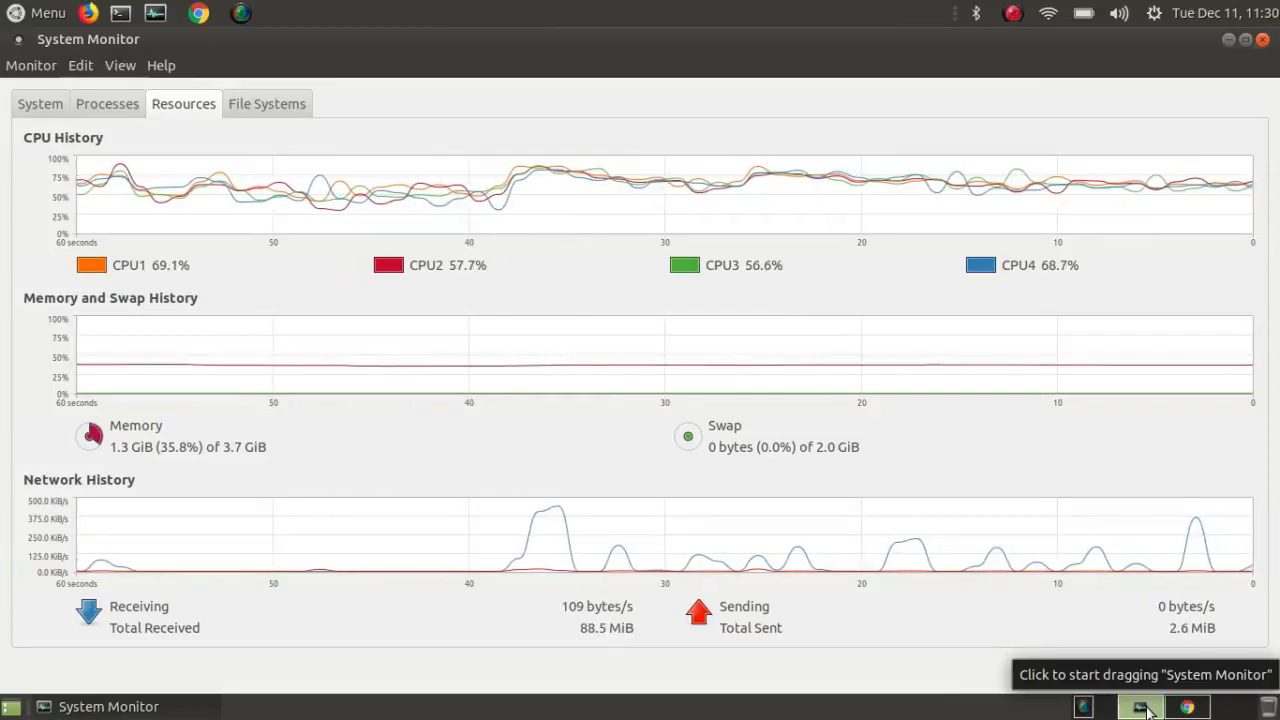
pyautogui.click(1264, 40)
pyautogui.click(1265, 41)
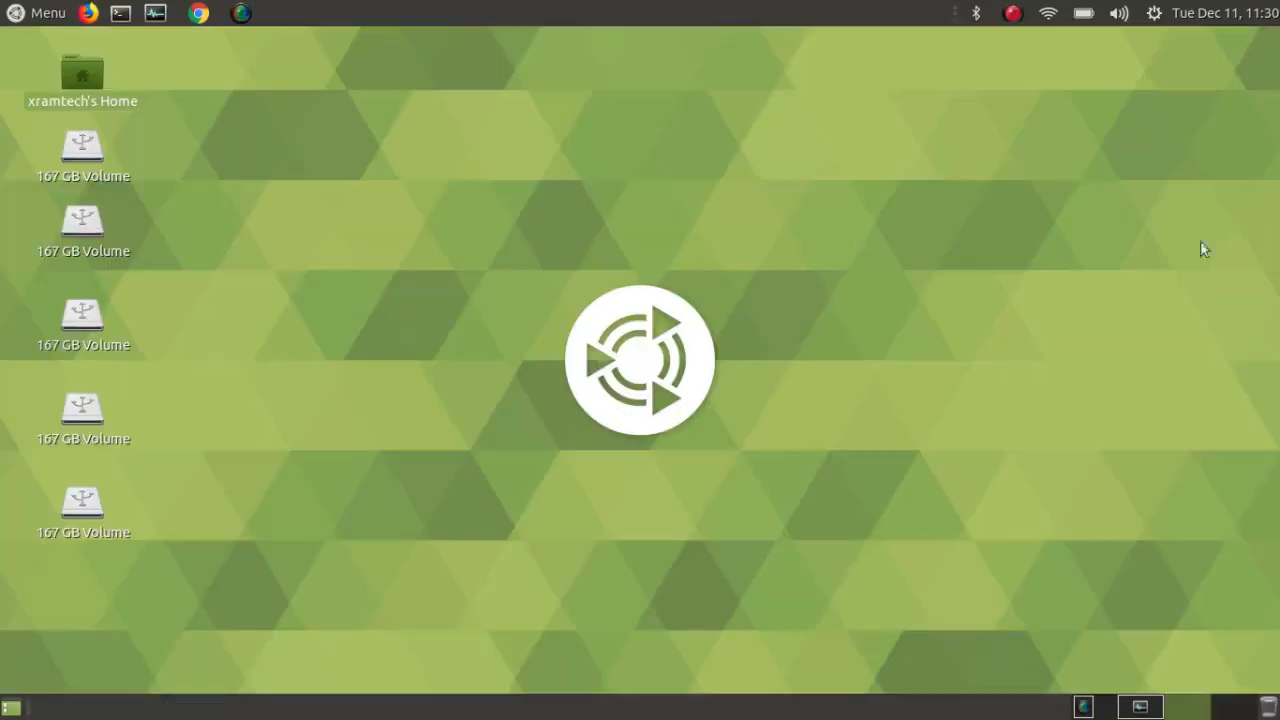
pyautogui.click(1139, 708)
# Launch Software Boutique and check the resource usage in System Monitor while it runs.
pyautogui.click(55, 17)
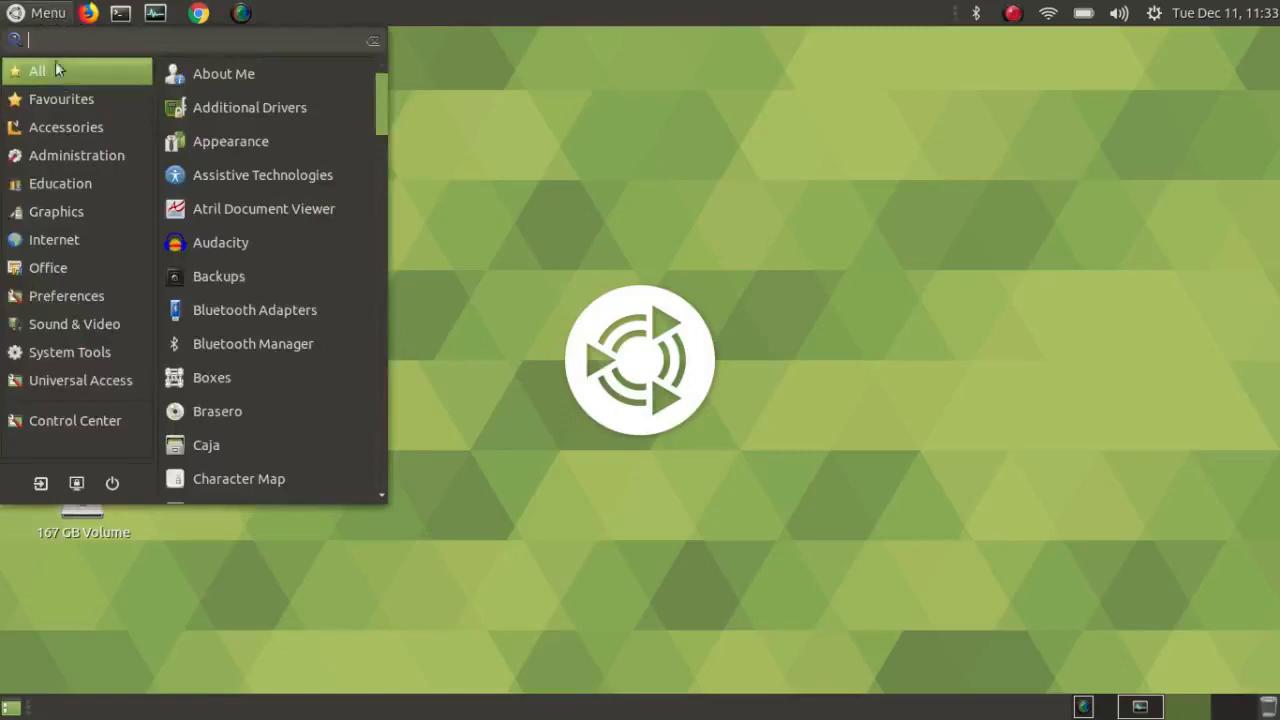
pyautogui.moveTo(57, 164)
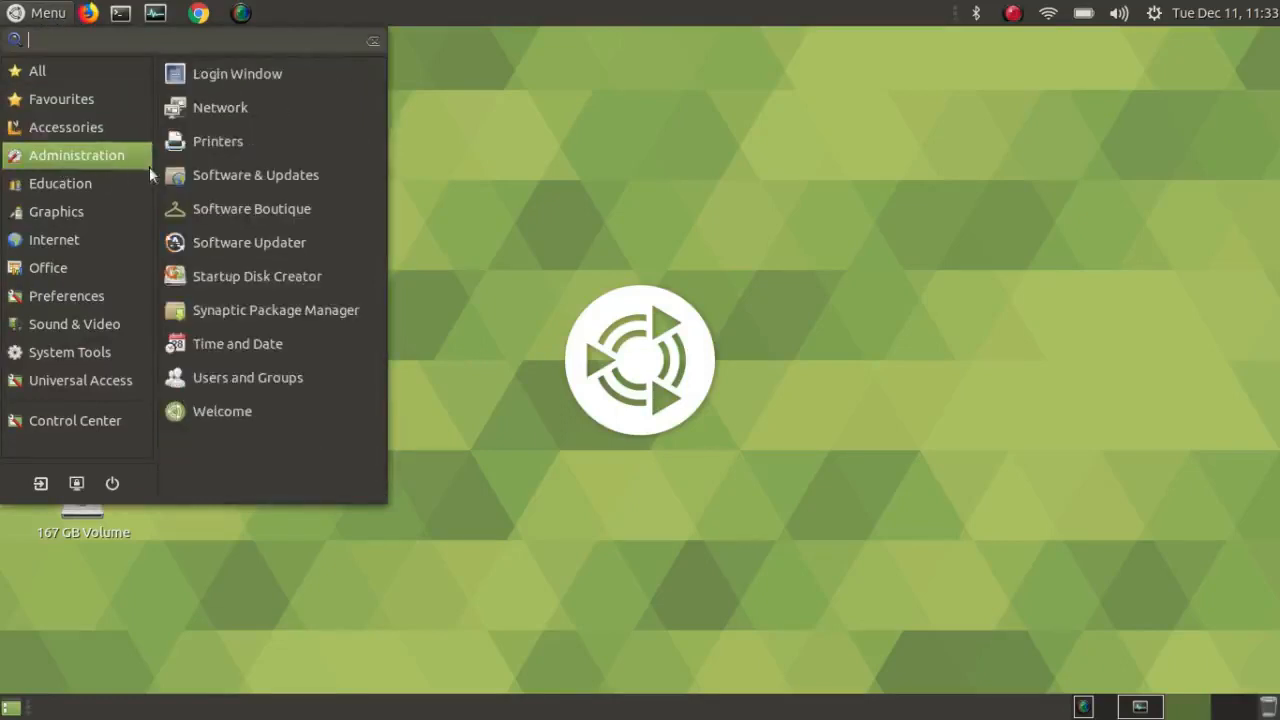
pyautogui.click(217, 215)
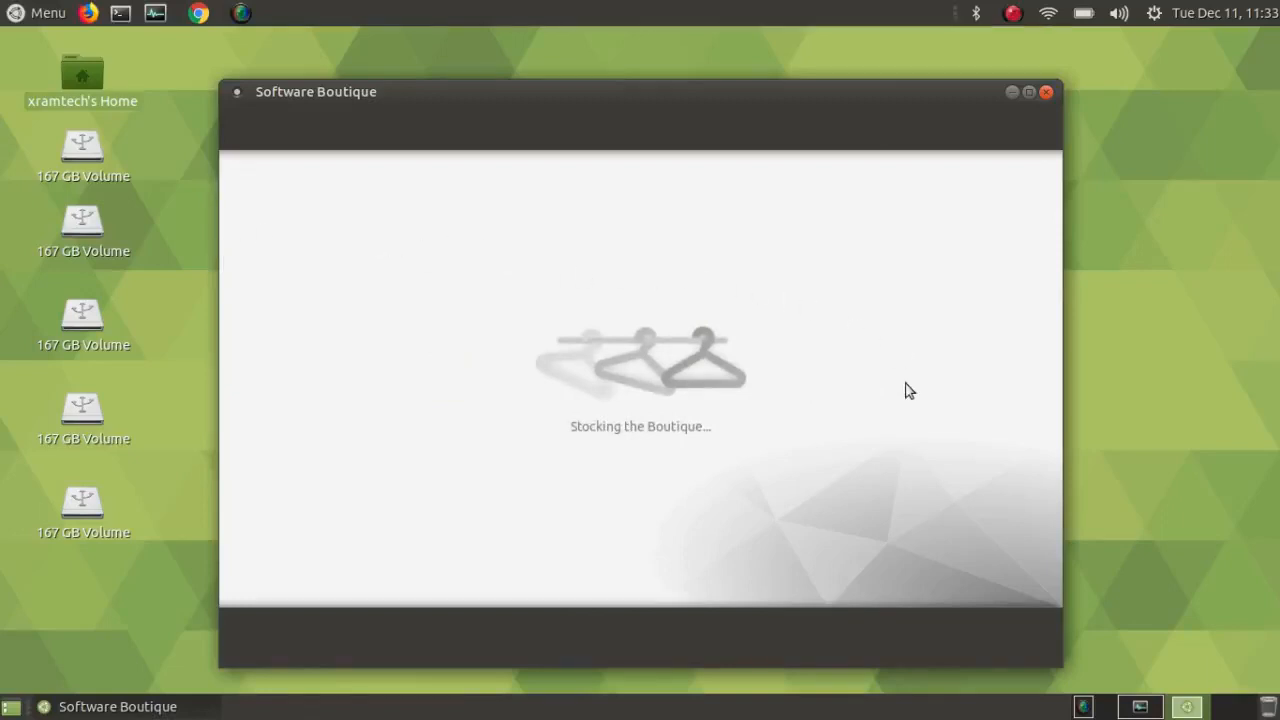
pyautogui.click(1142, 708)
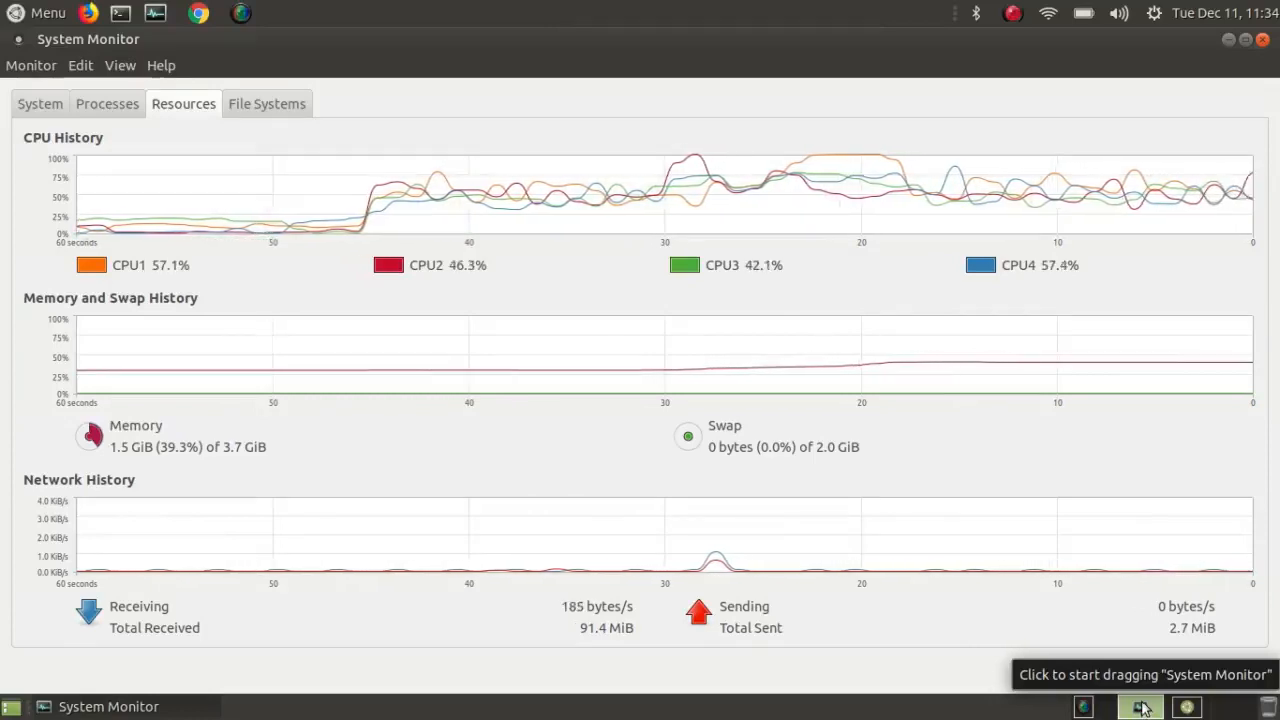
# Queue Google Earth for installation from the Internet category of Software Boutique.
pyautogui.click(1187, 707)
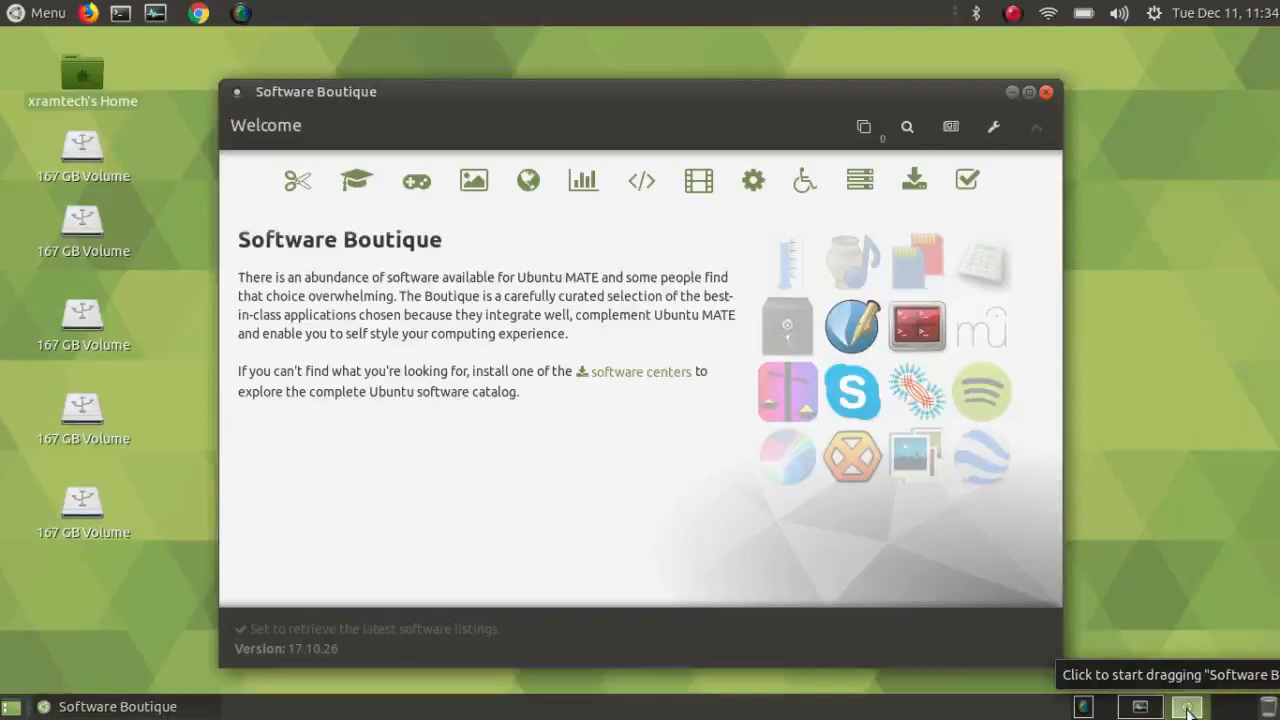
pyautogui.click(528, 180)
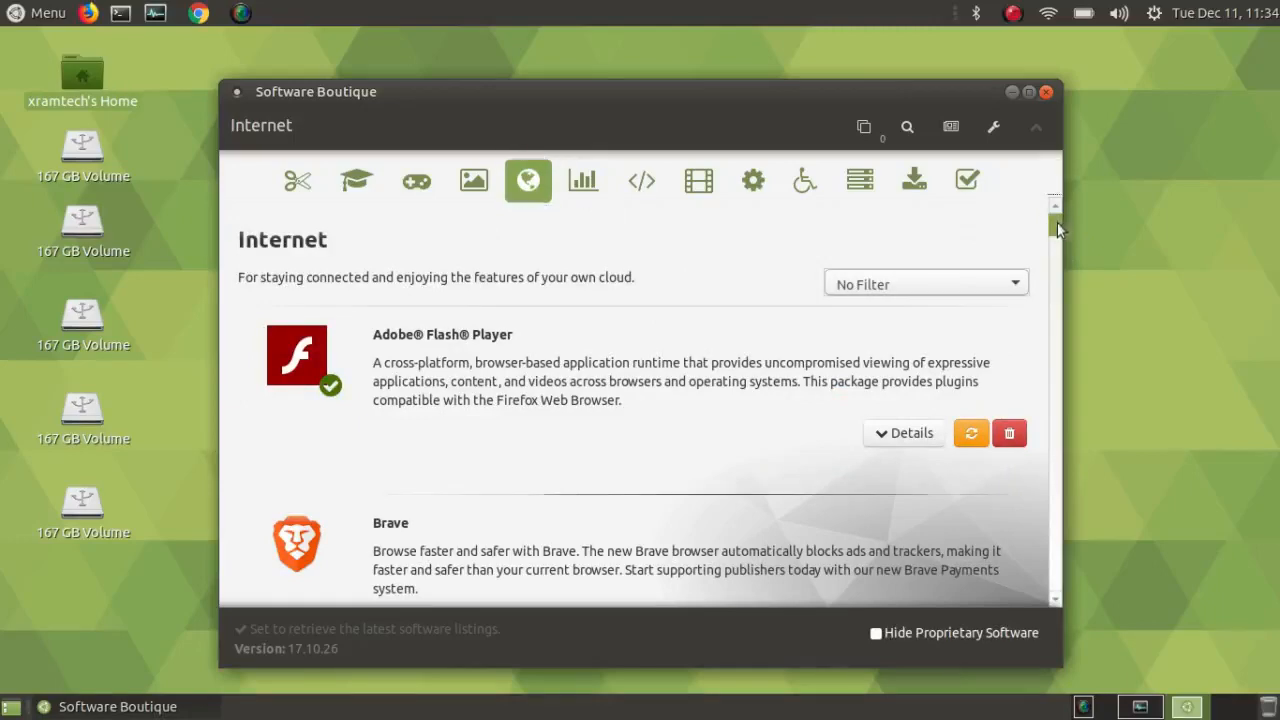
pyautogui.moveTo(1057, 223); pyautogui.dragTo(1040, 316)
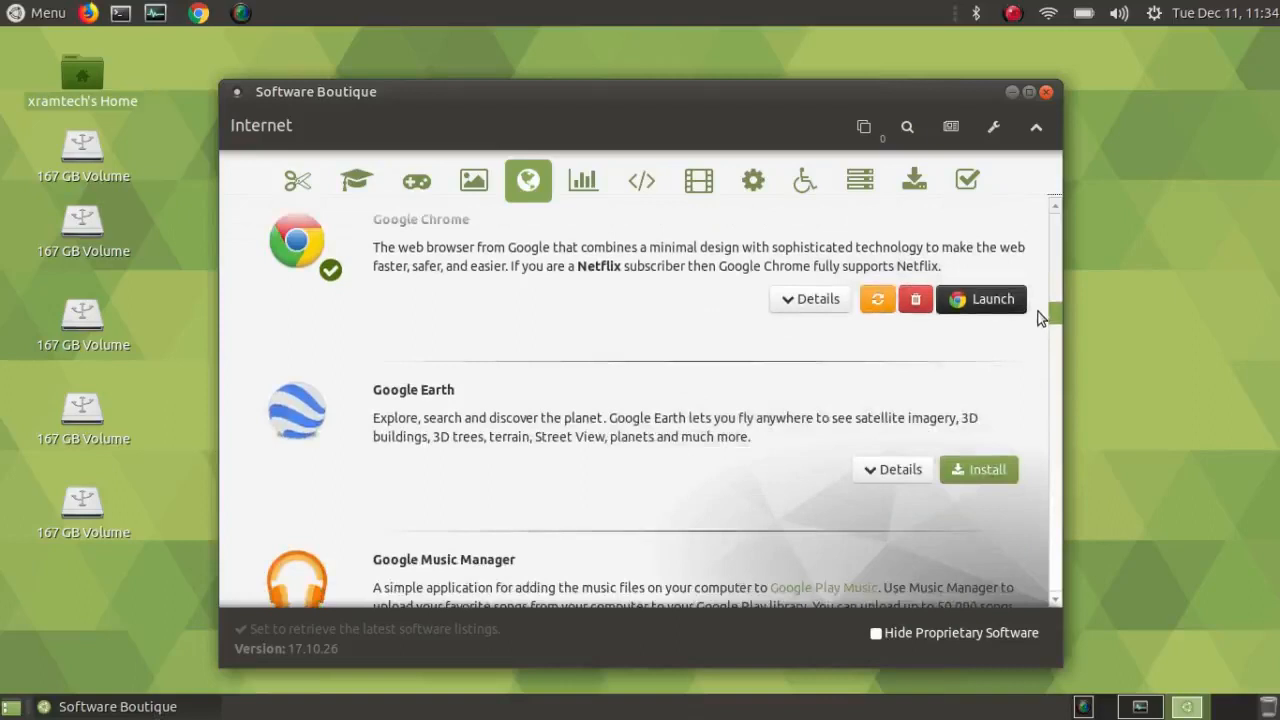
pyautogui.click(975, 470)
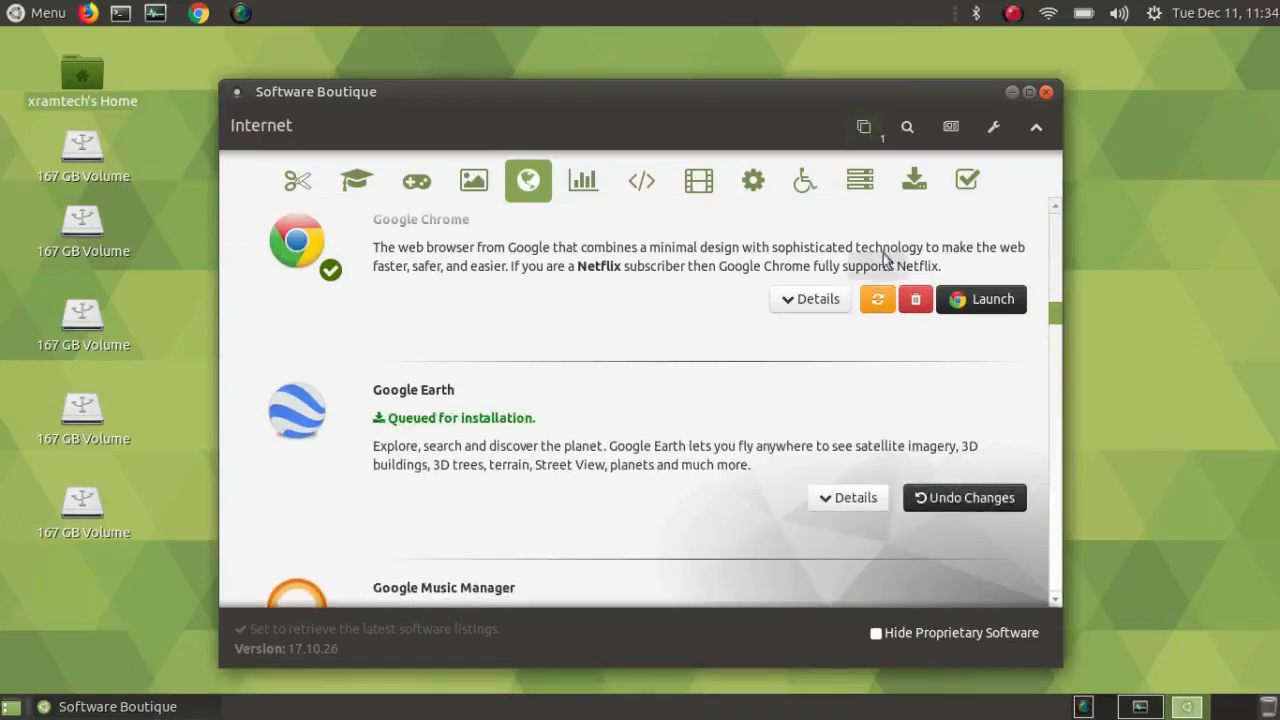
# Apply the queued Google Earth installation and authenticate with the account password, checking the resource usage in System Monitor meanwhile.
pyautogui.click(866, 128)
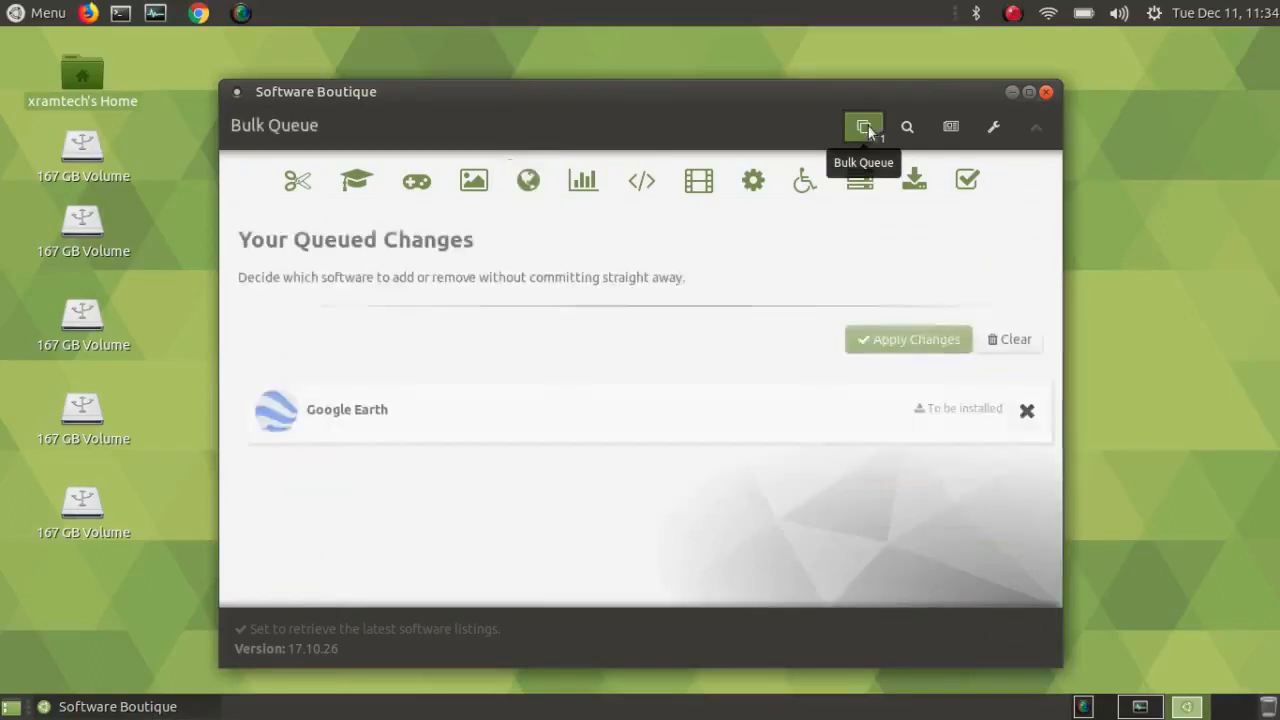
pyautogui.click(907, 339)
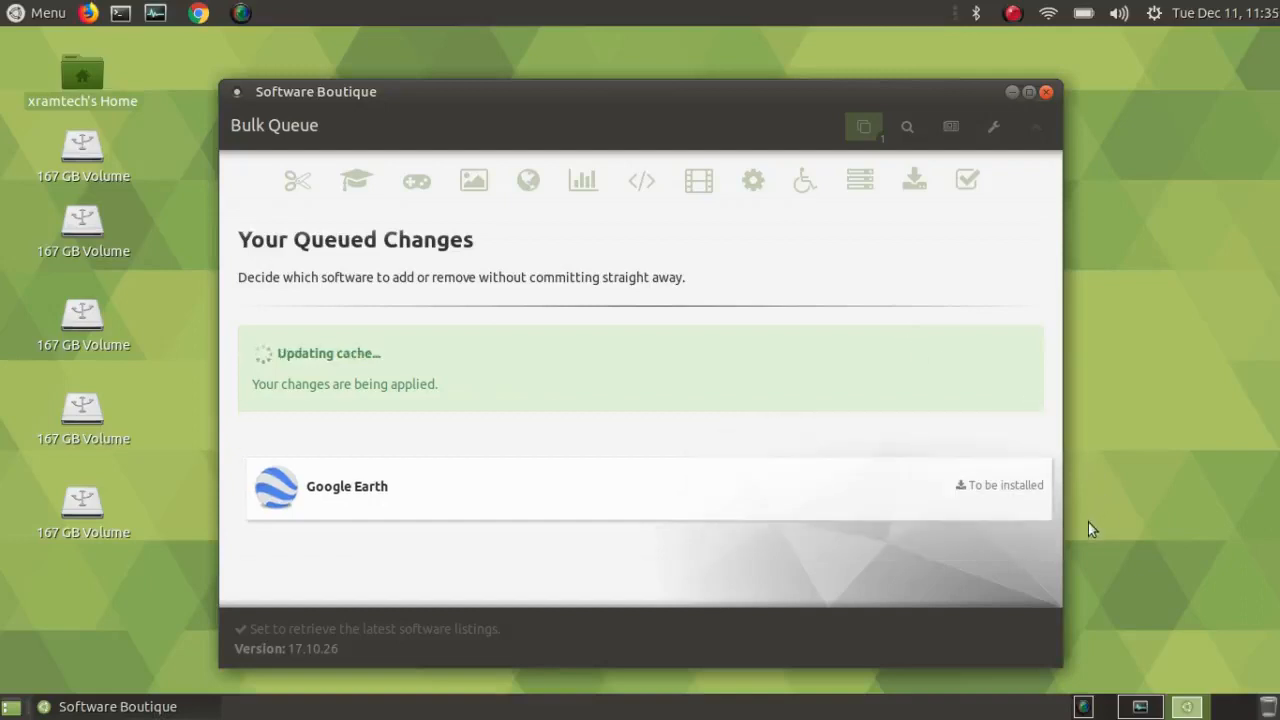
pyautogui.click(1141, 707)
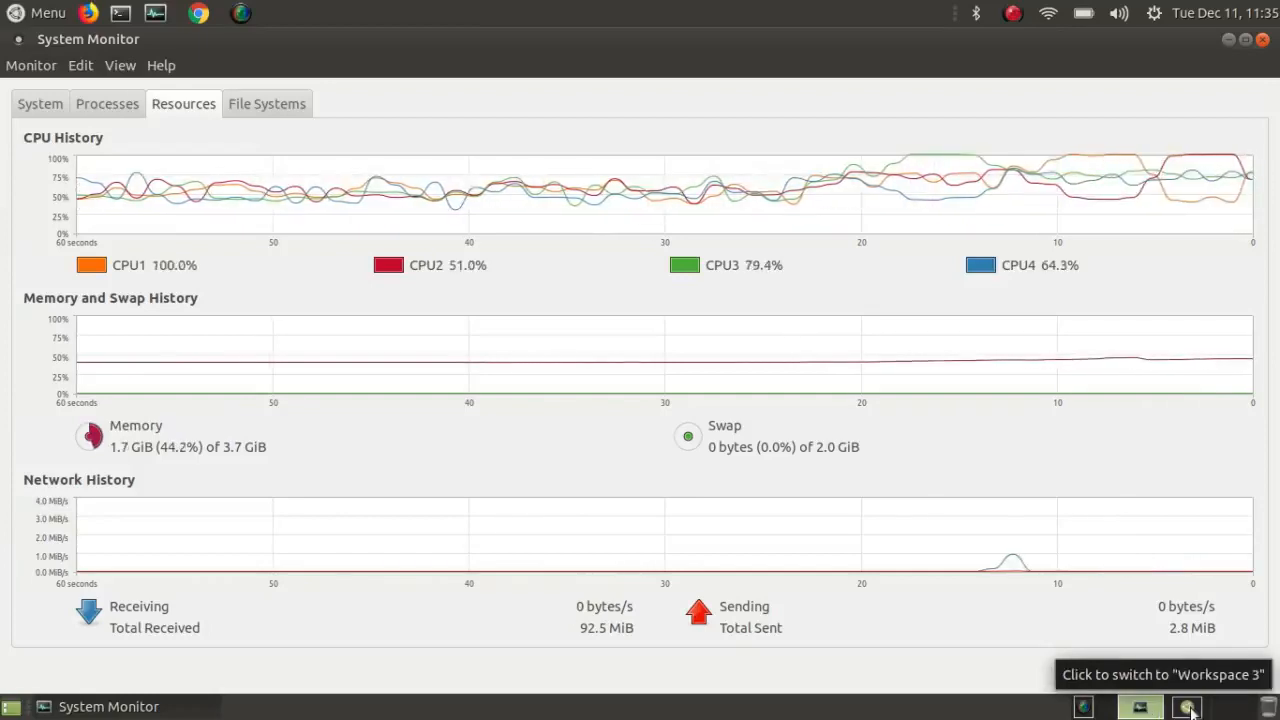
pyautogui.click(1189, 708)
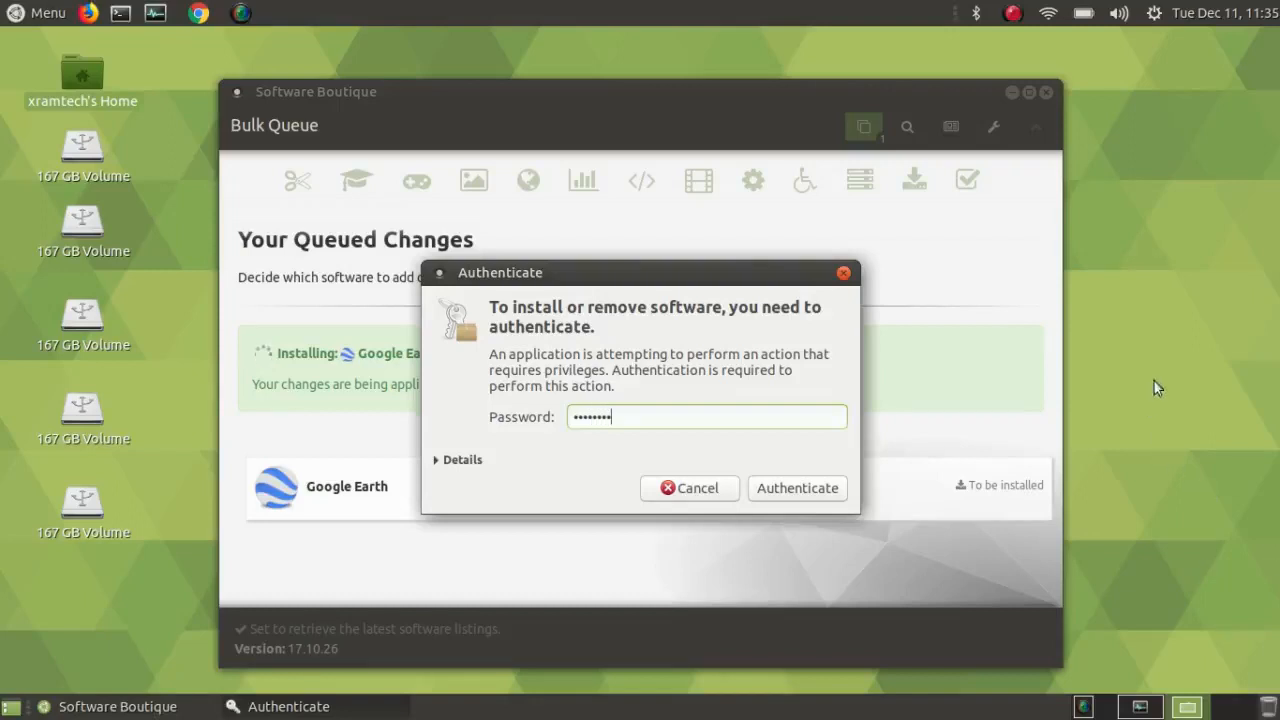
pyautogui.click(786, 496)
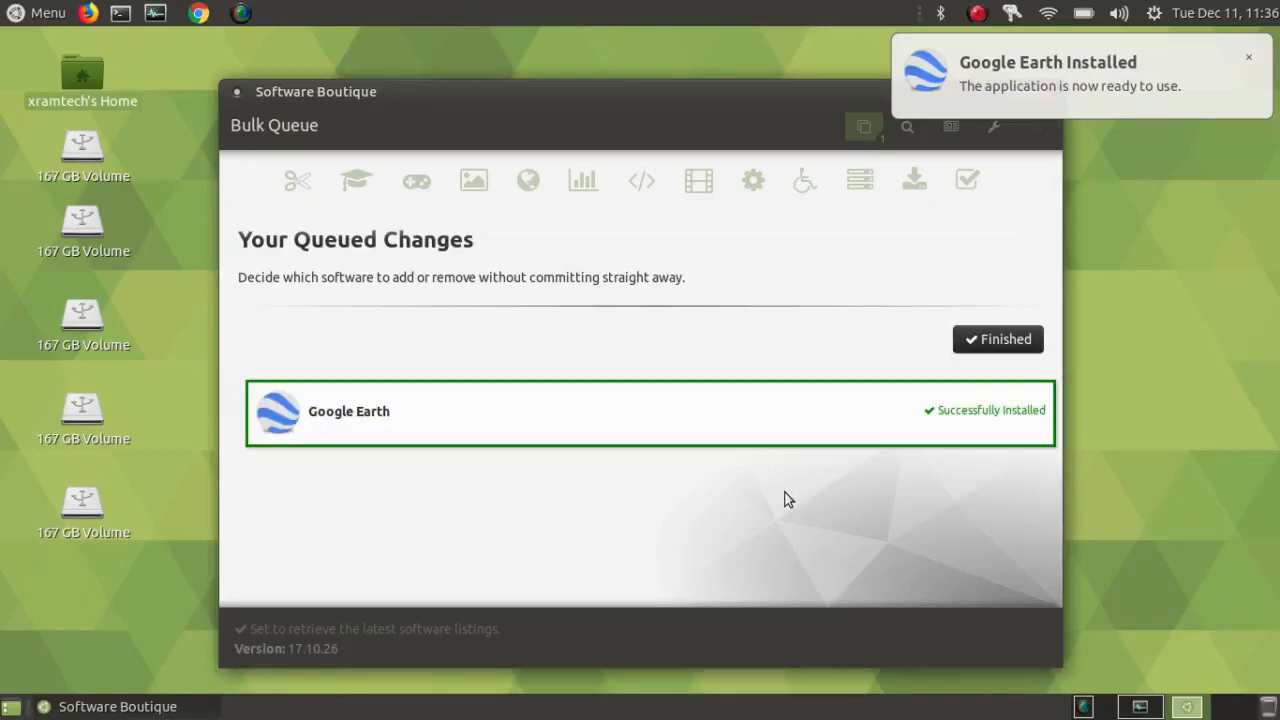
# Check the resource usage in System Monitor with Software Boutique open and again after closing it.
pyautogui.click(1145, 708)
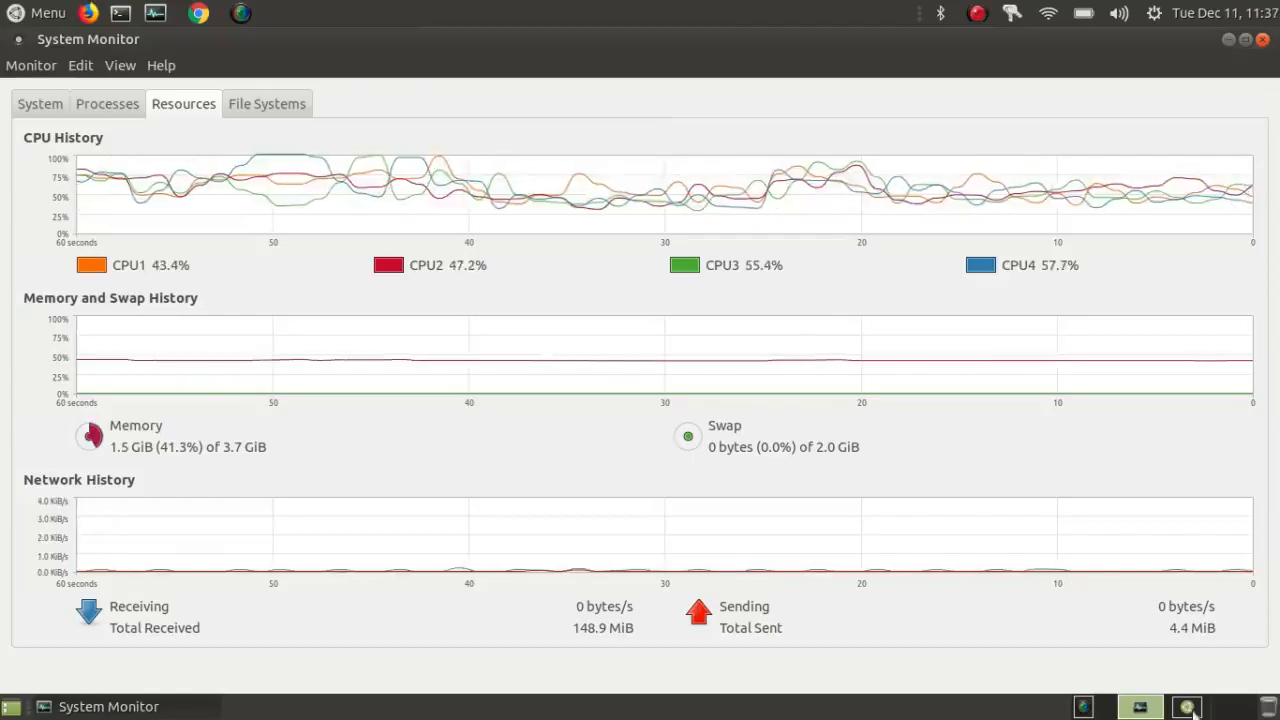
pyautogui.click(1187, 707)
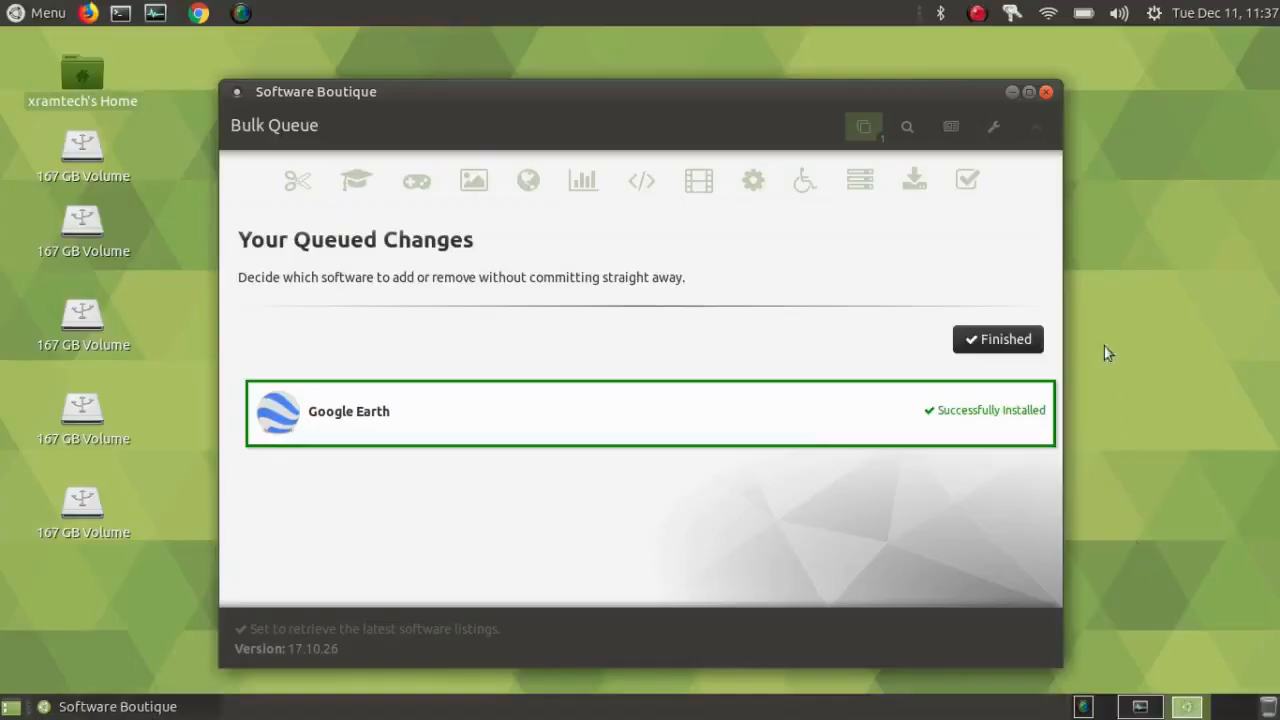
pyautogui.click(1047, 92)
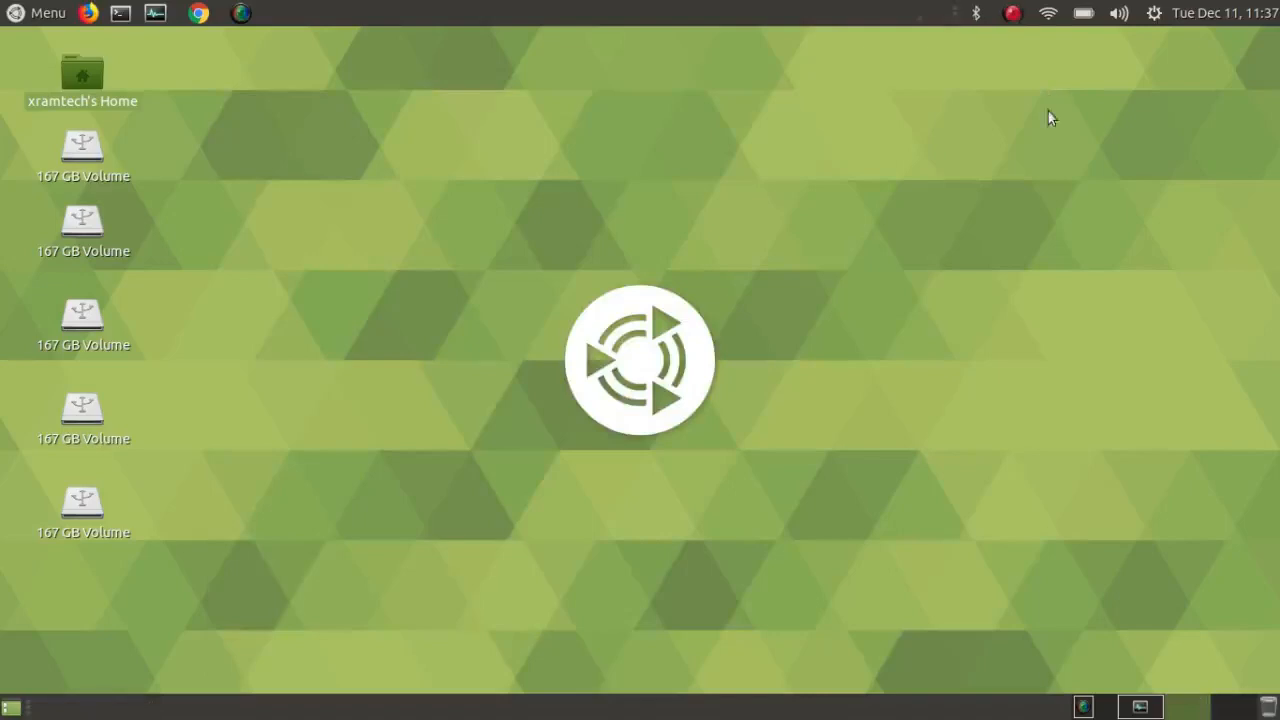
pyautogui.click(1139, 707)
# Launch Google Earth Pro, maximize its window and dismiss the Start-up Tips.
pyautogui.click(28, 18)
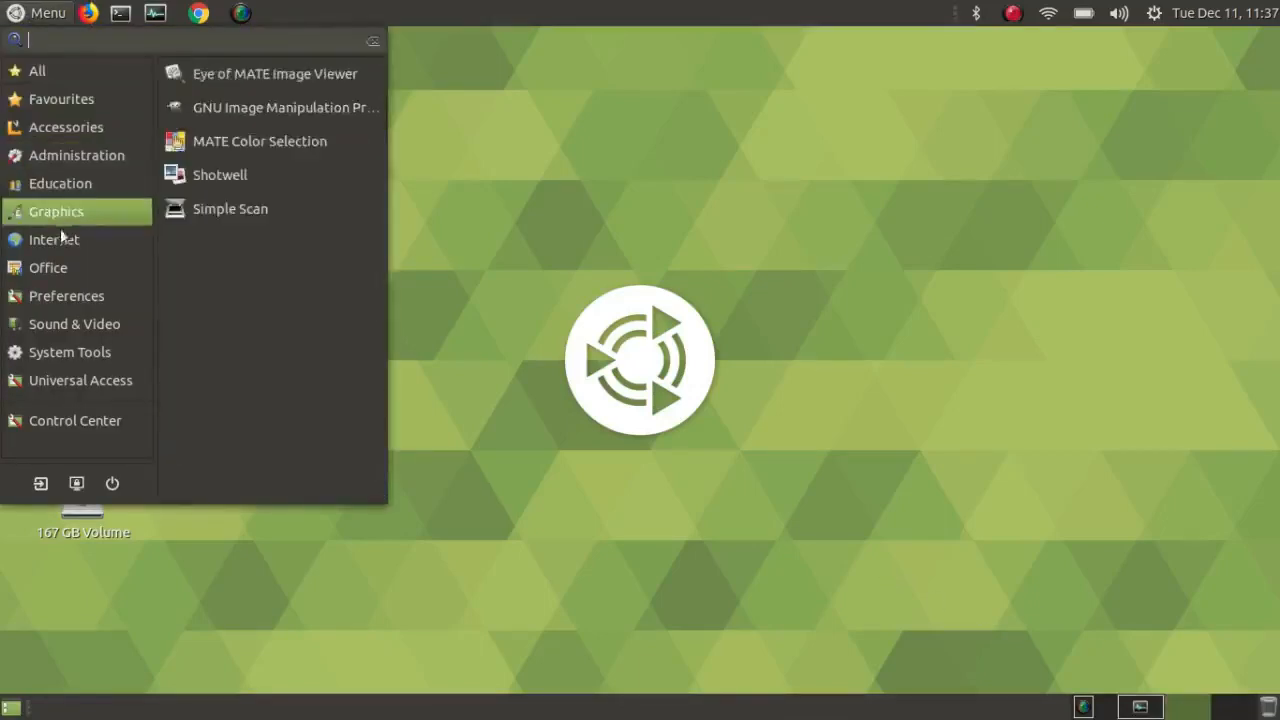
pyautogui.moveTo(59, 245)
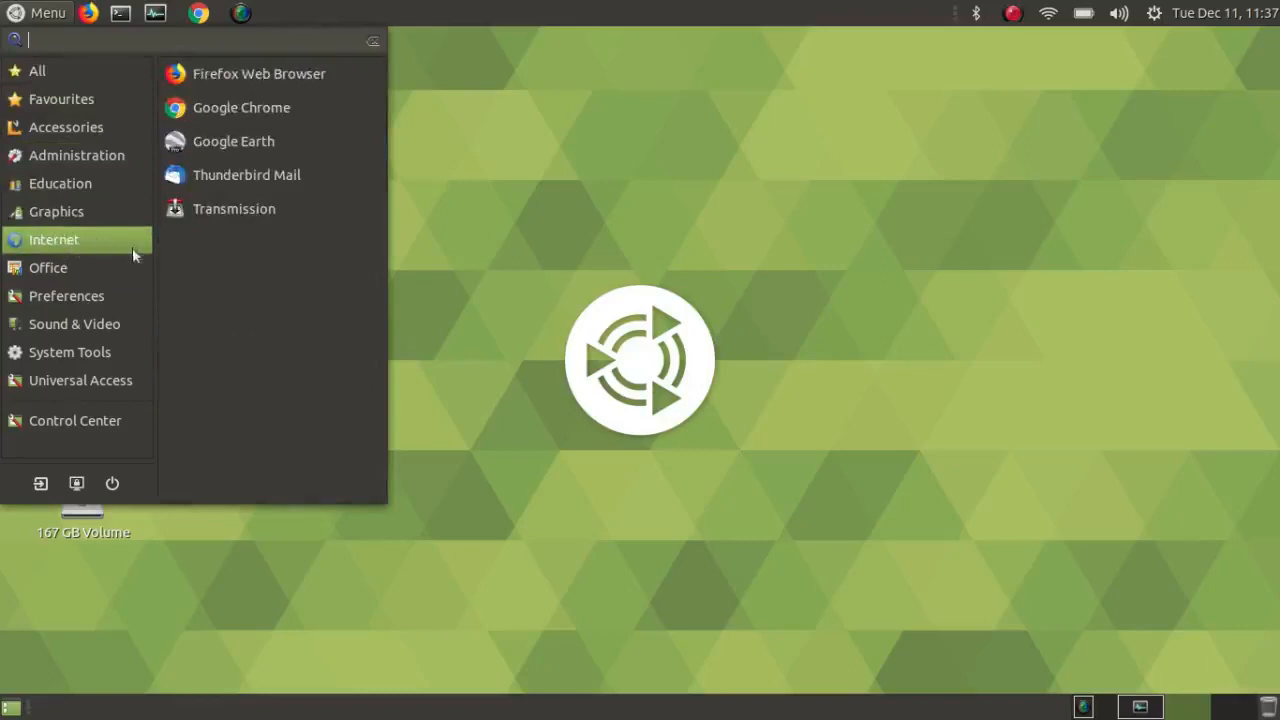
pyautogui.click(202, 139)
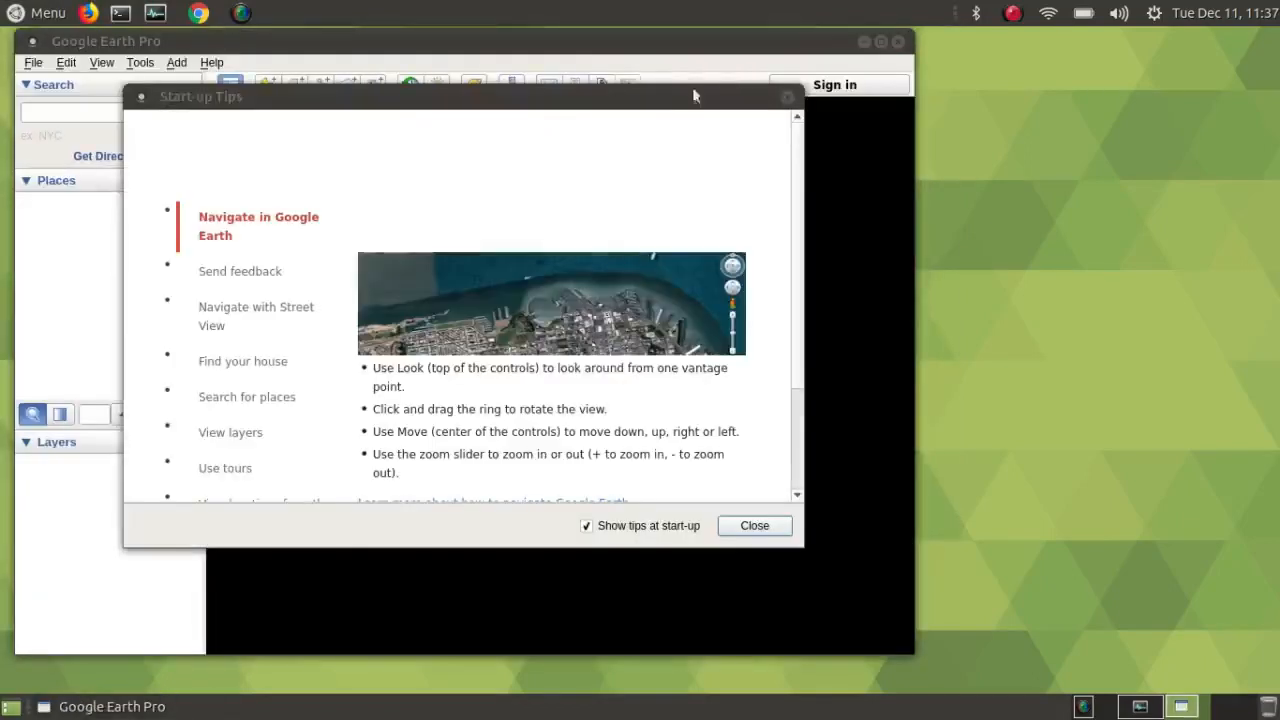
pyautogui.click(880, 42)
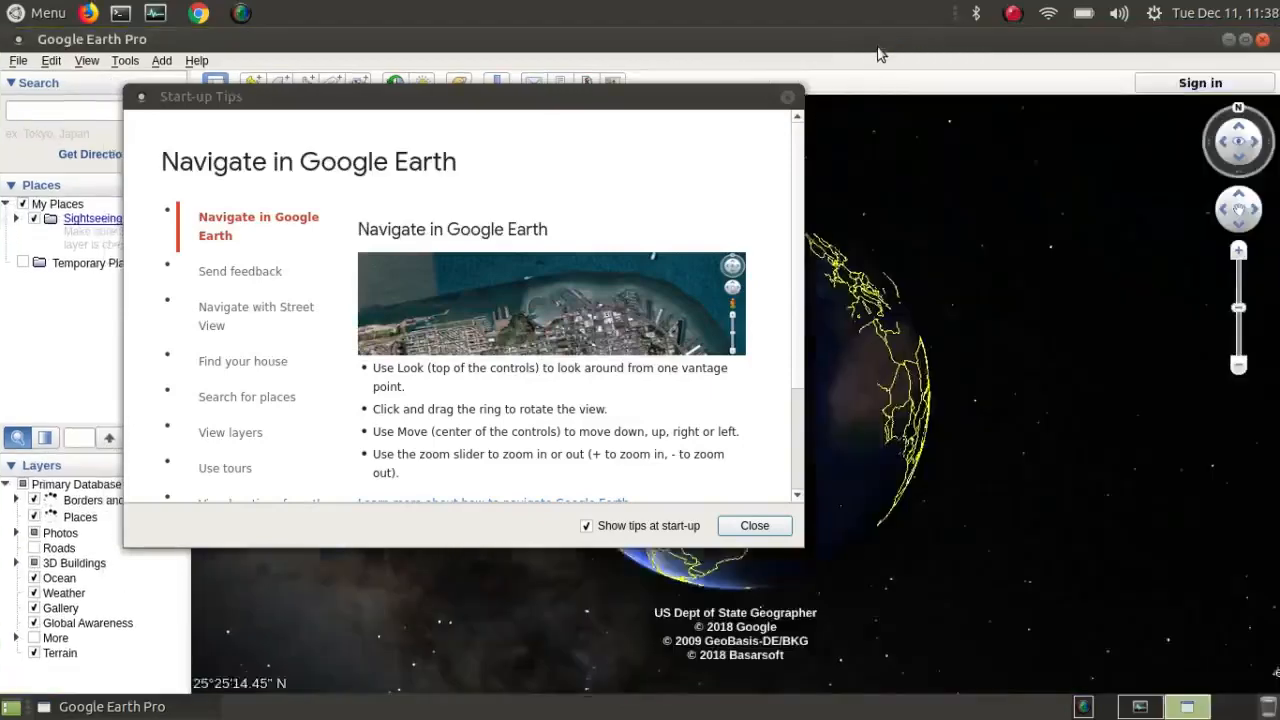
pyautogui.click(788, 97)
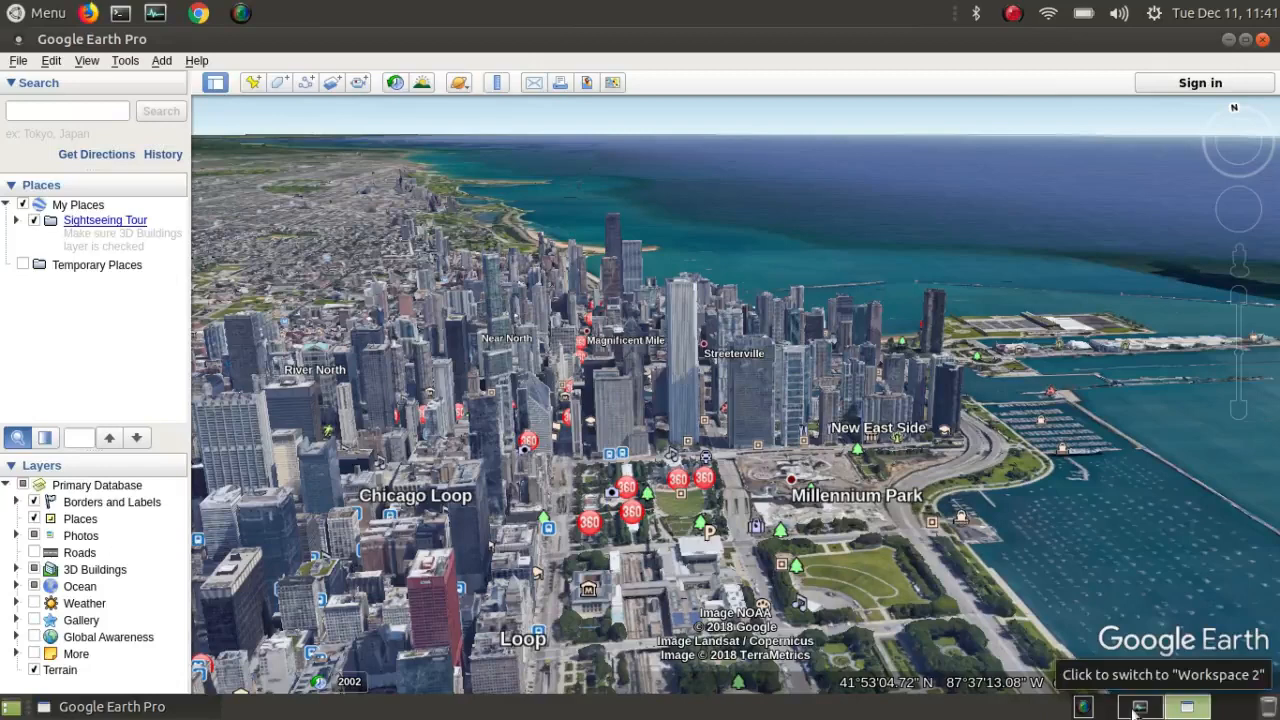
# Check the resource usage in System Monitor with the Chicago view loaded, and close Google Earth Pro.
pyautogui.click(1136, 708)
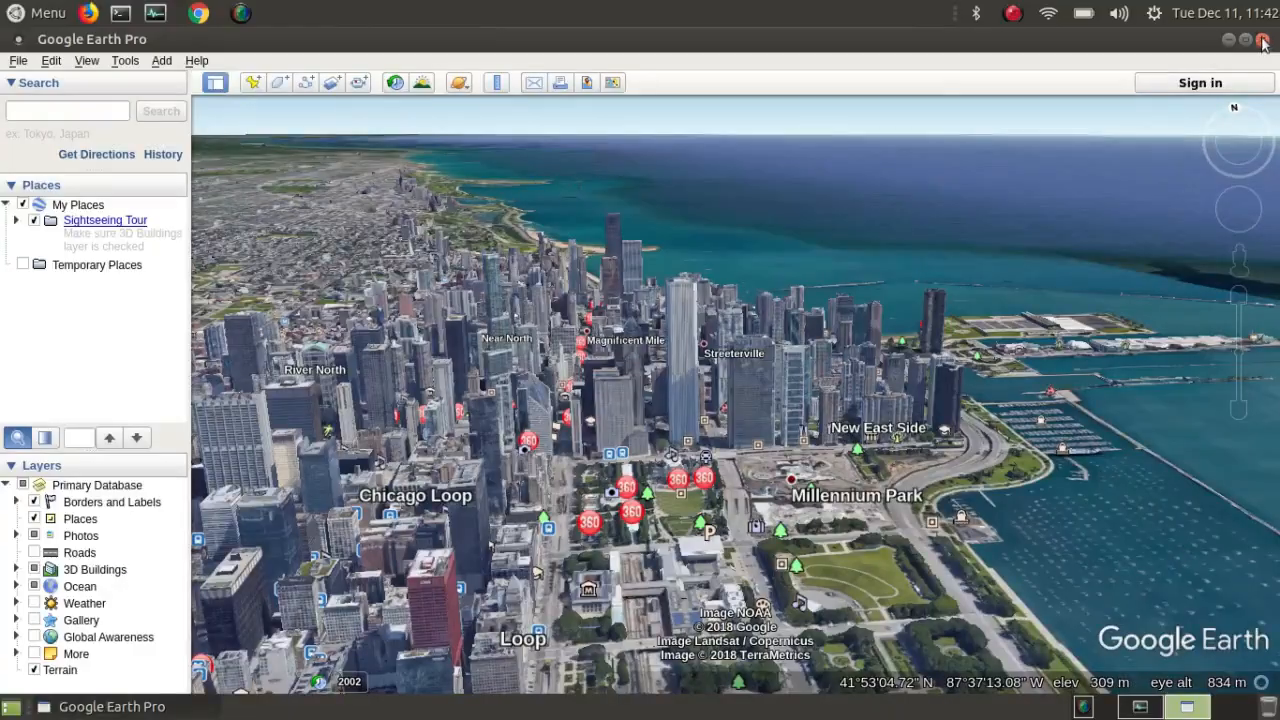
pyautogui.click(1263, 42)
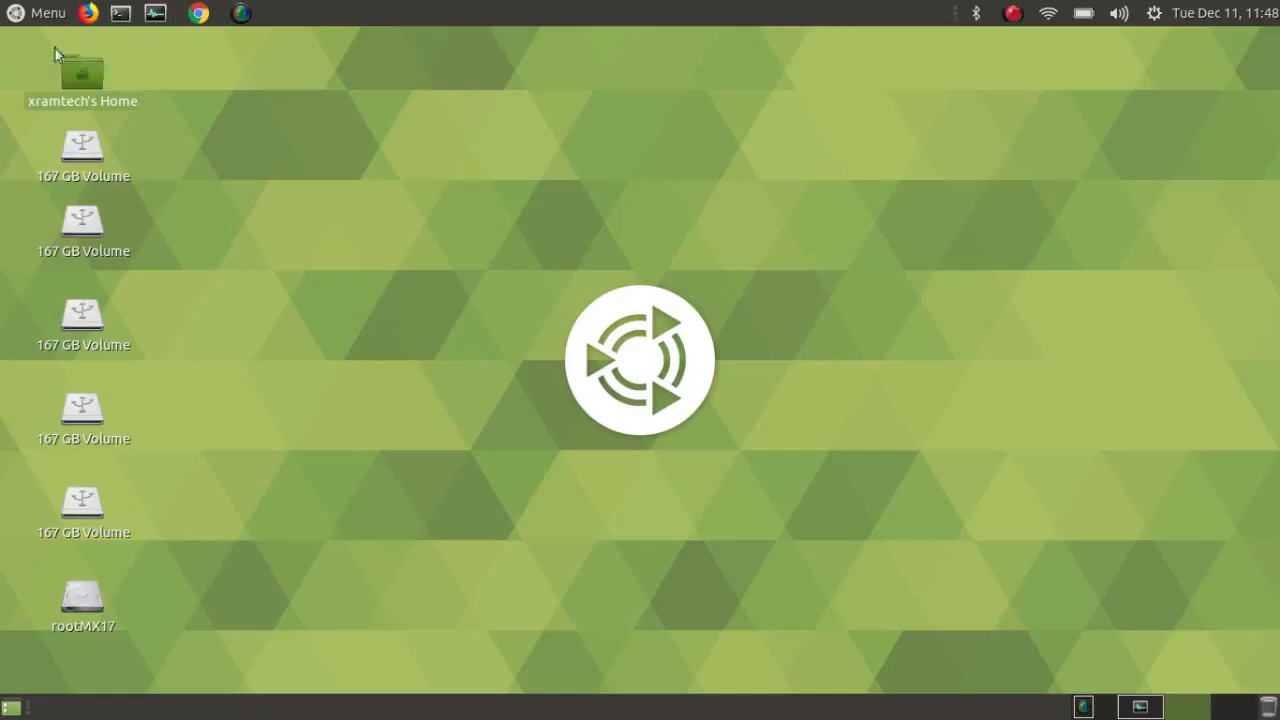
# Launch Boxes and check the resource usage in System Monitor with it open, returning to Boxes.
pyautogui.click(48, 13)
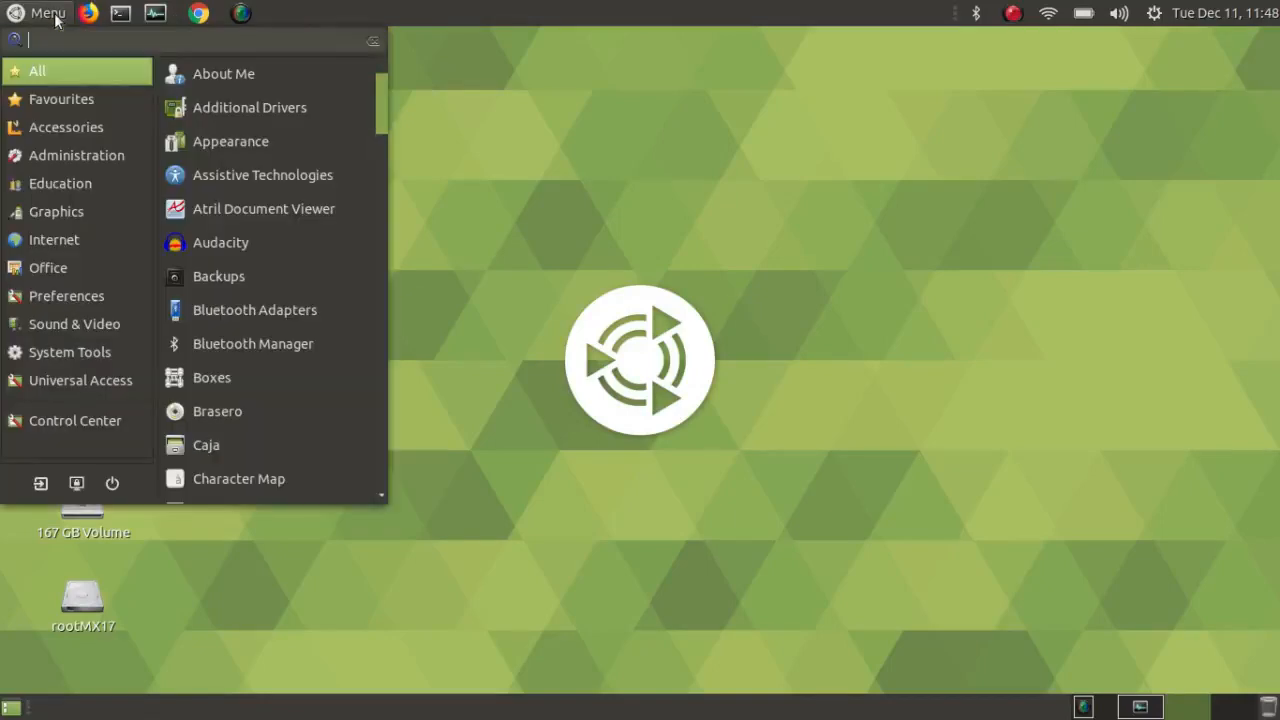
pyautogui.write('b')
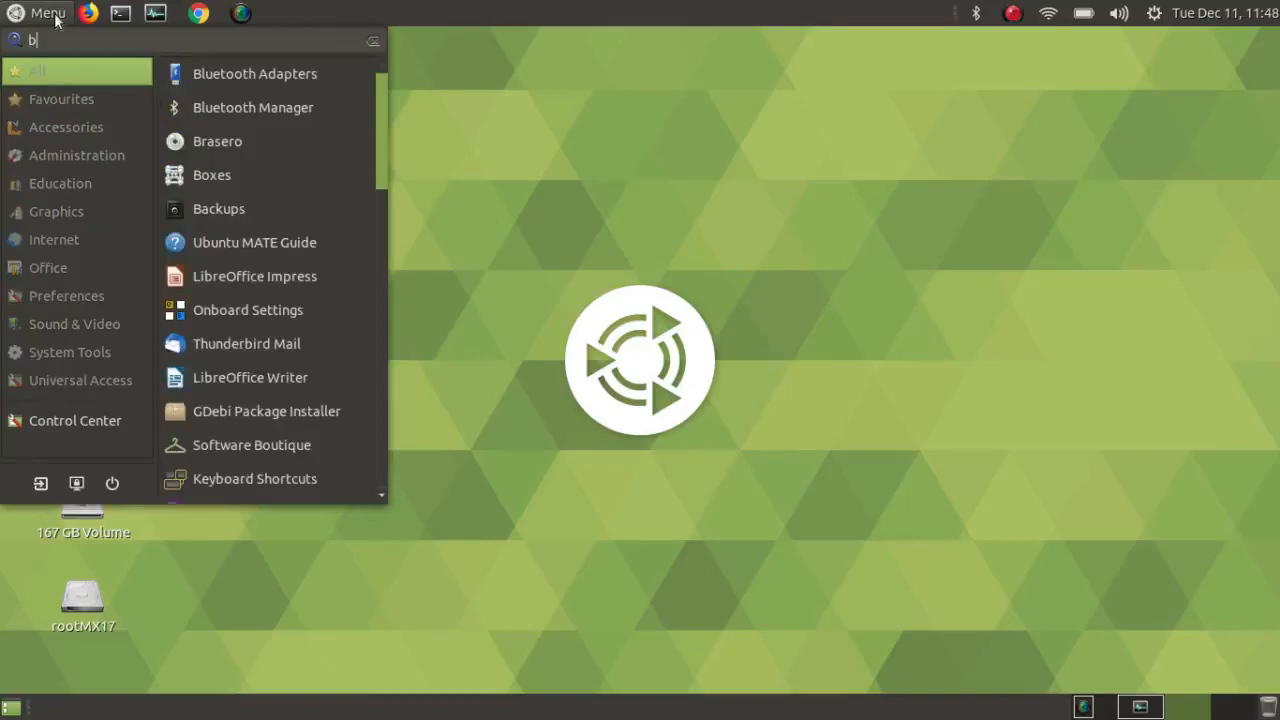
pyautogui.write('oxe')
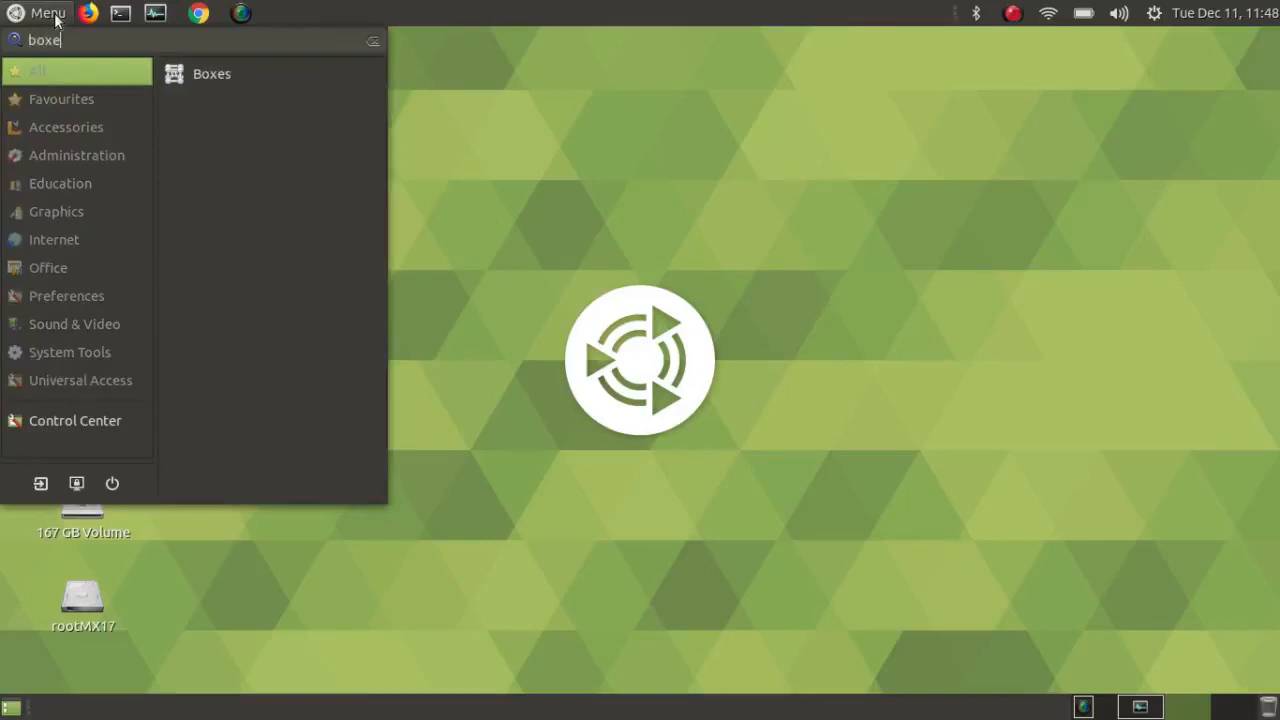
pyautogui.click(192, 72)
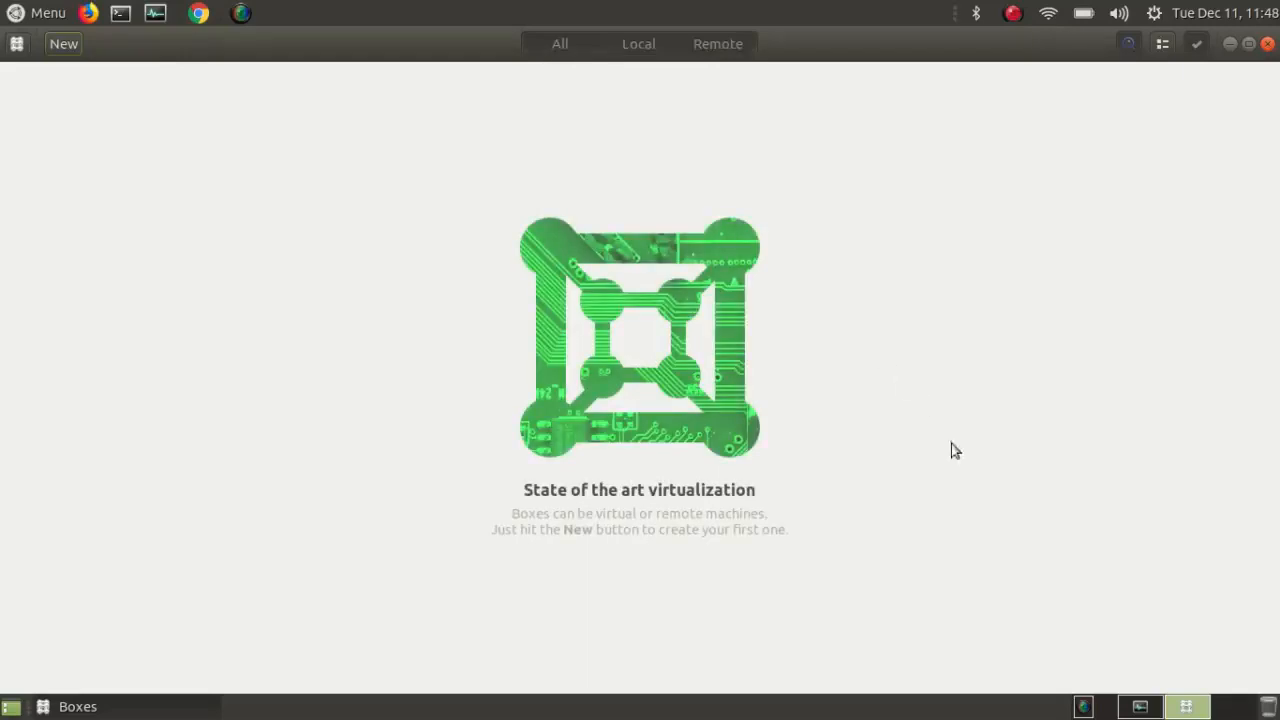
pyautogui.click(1141, 708)
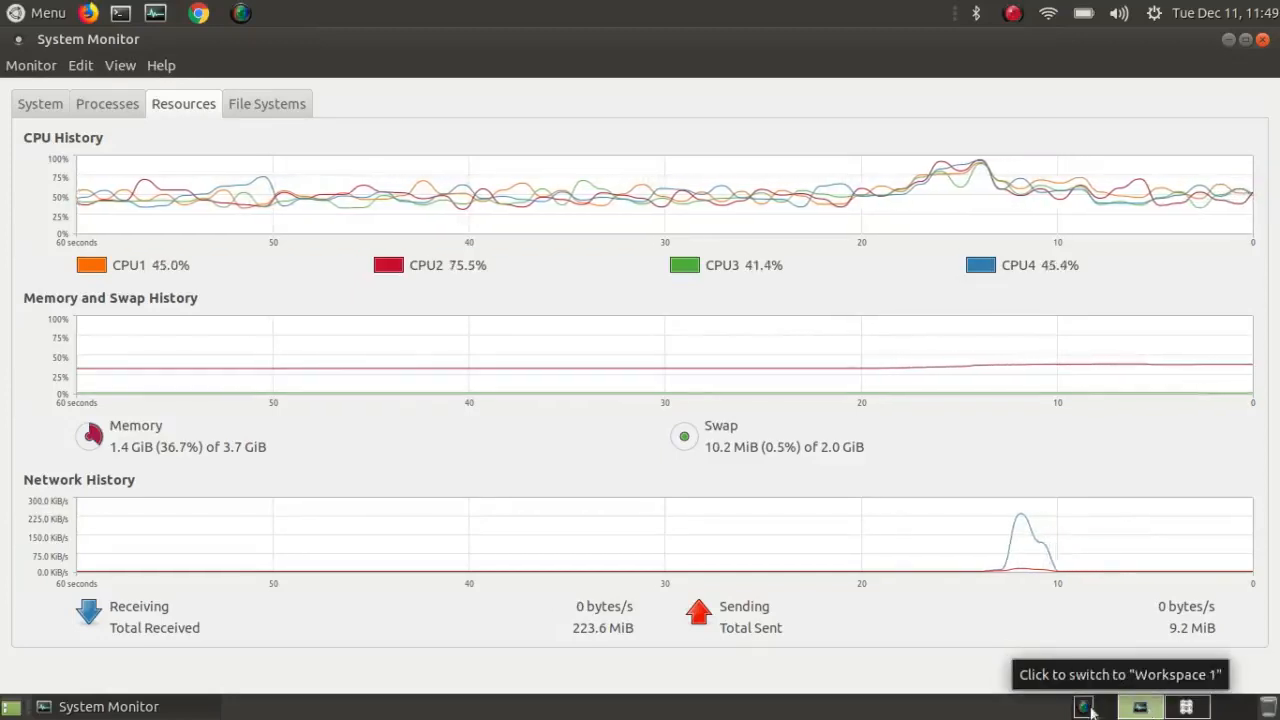
pyautogui.click(1185, 707)
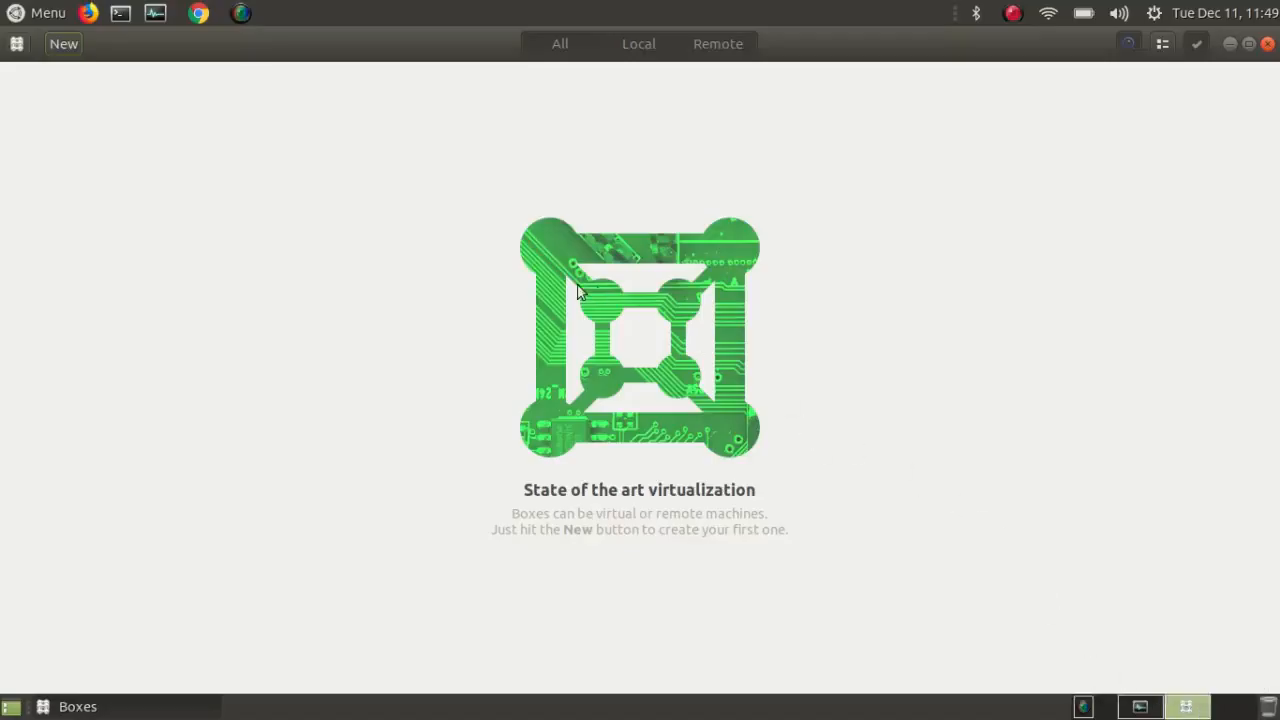
# Start creating a new box from the Fedora-MATE_Compiz-Live-x86_64-29-1.2.iso file in the Downloads folder.
pyautogui.click(57, 45)
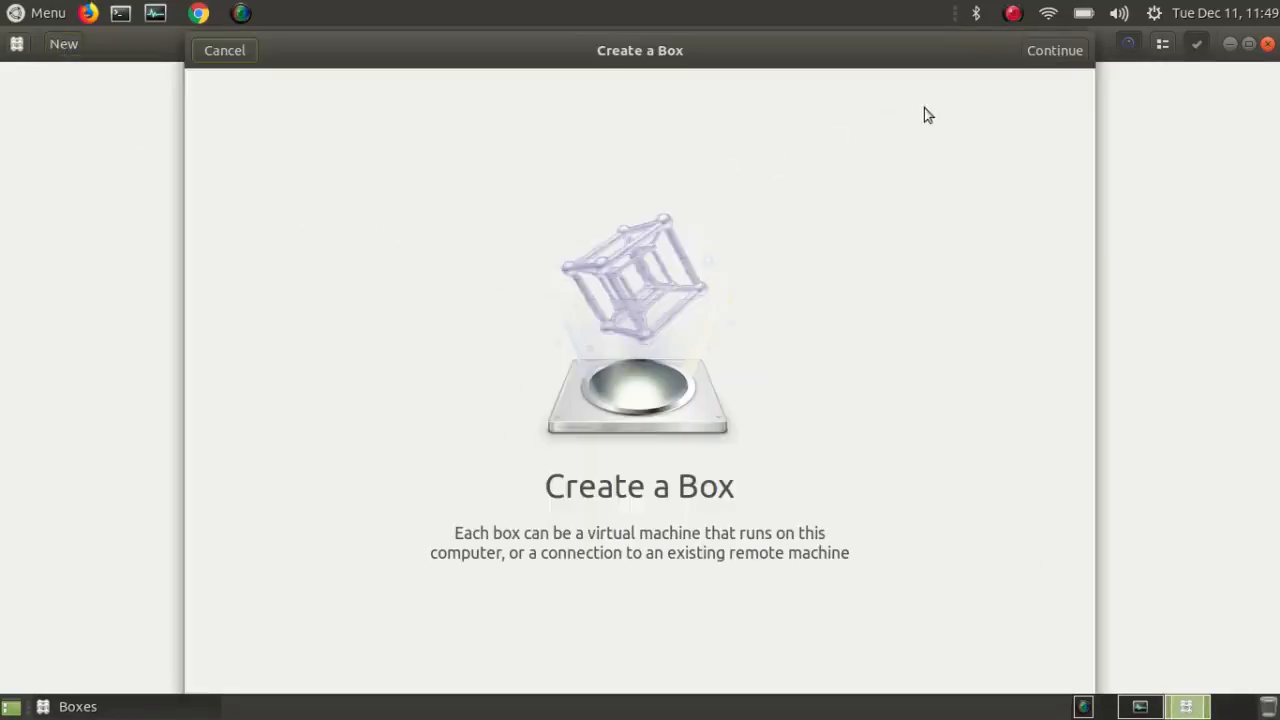
pyautogui.click(1041, 62)
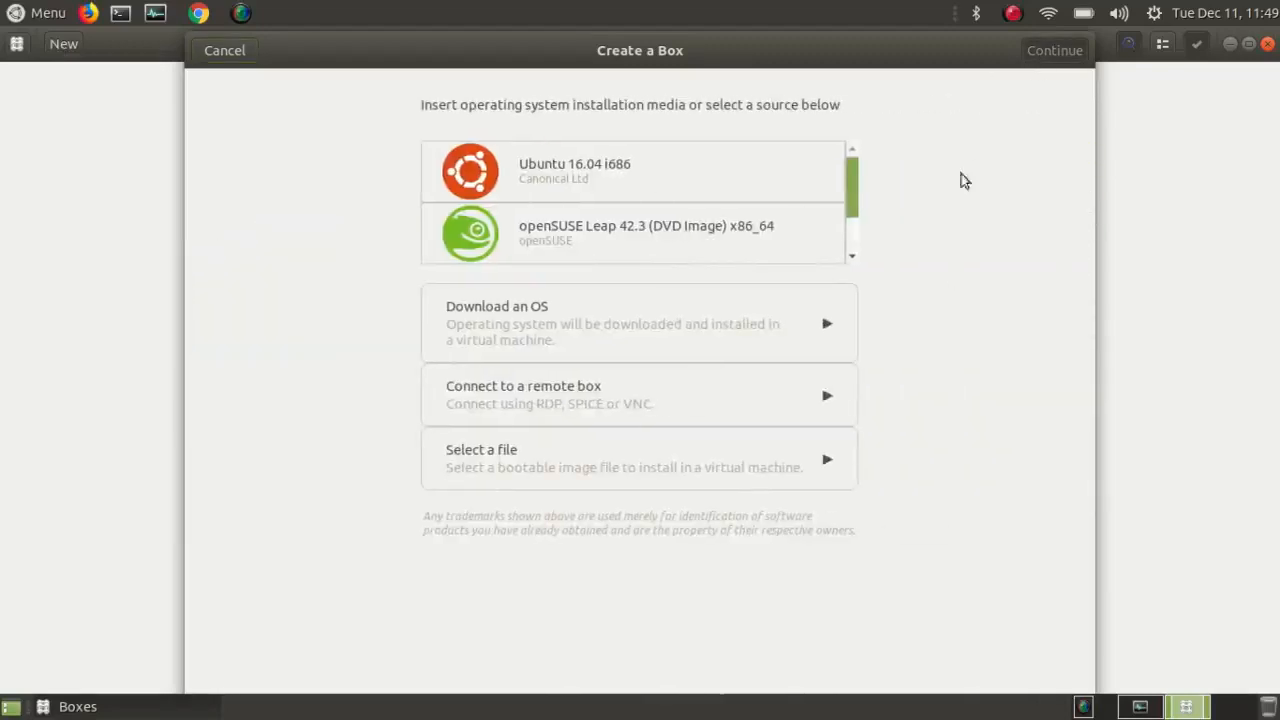
pyautogui.click(826, 463)
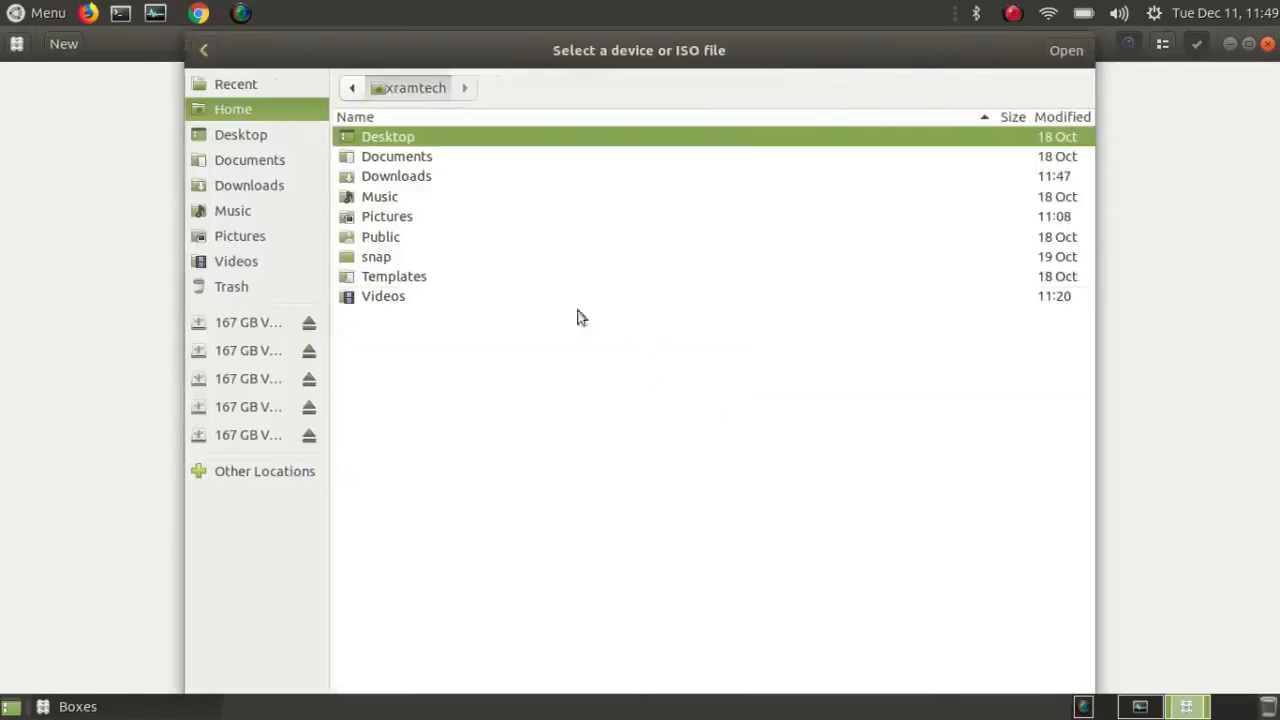
pyautogui.click(432, 179)
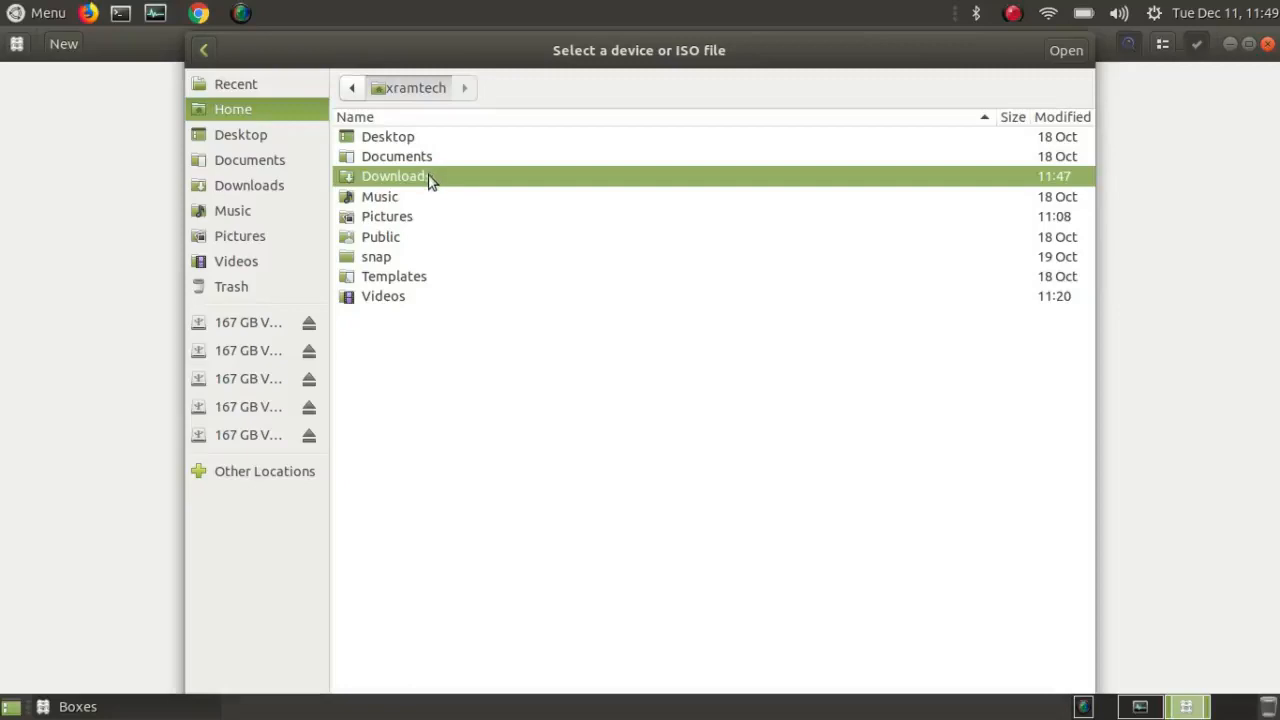
pyautogui.doubleClick(430, 179)
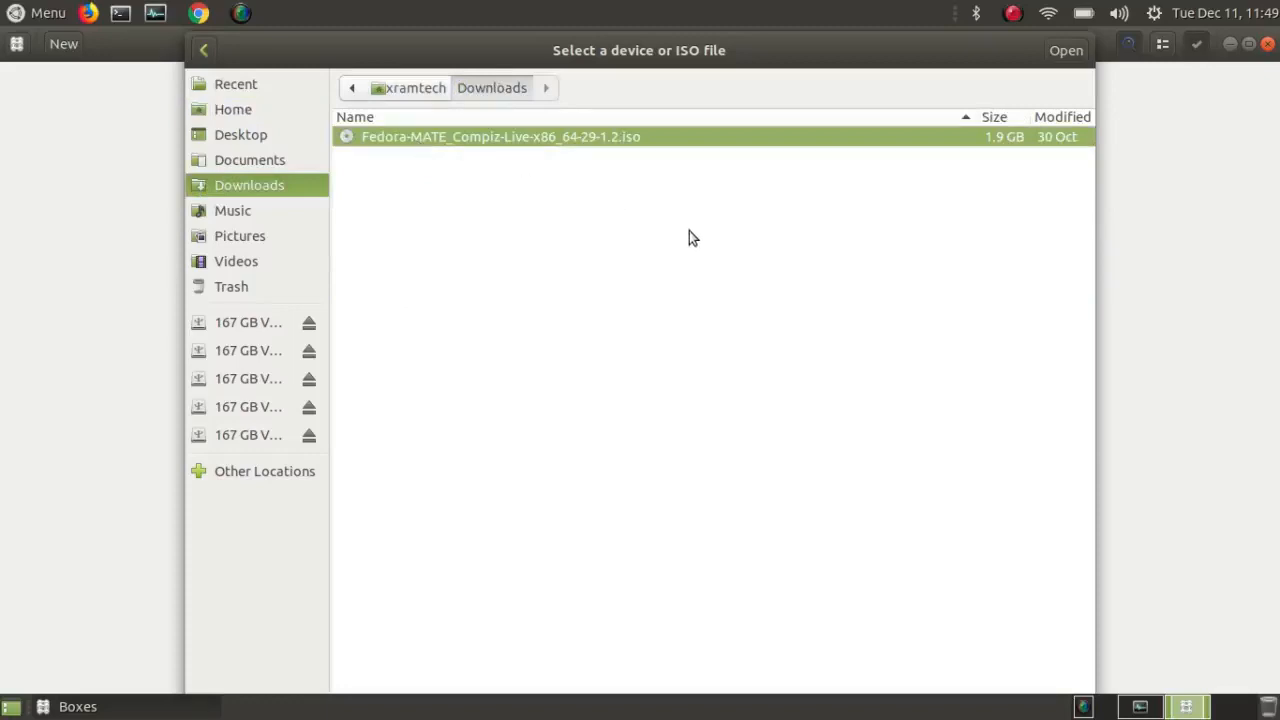
pyautogui.click(1074, 53)
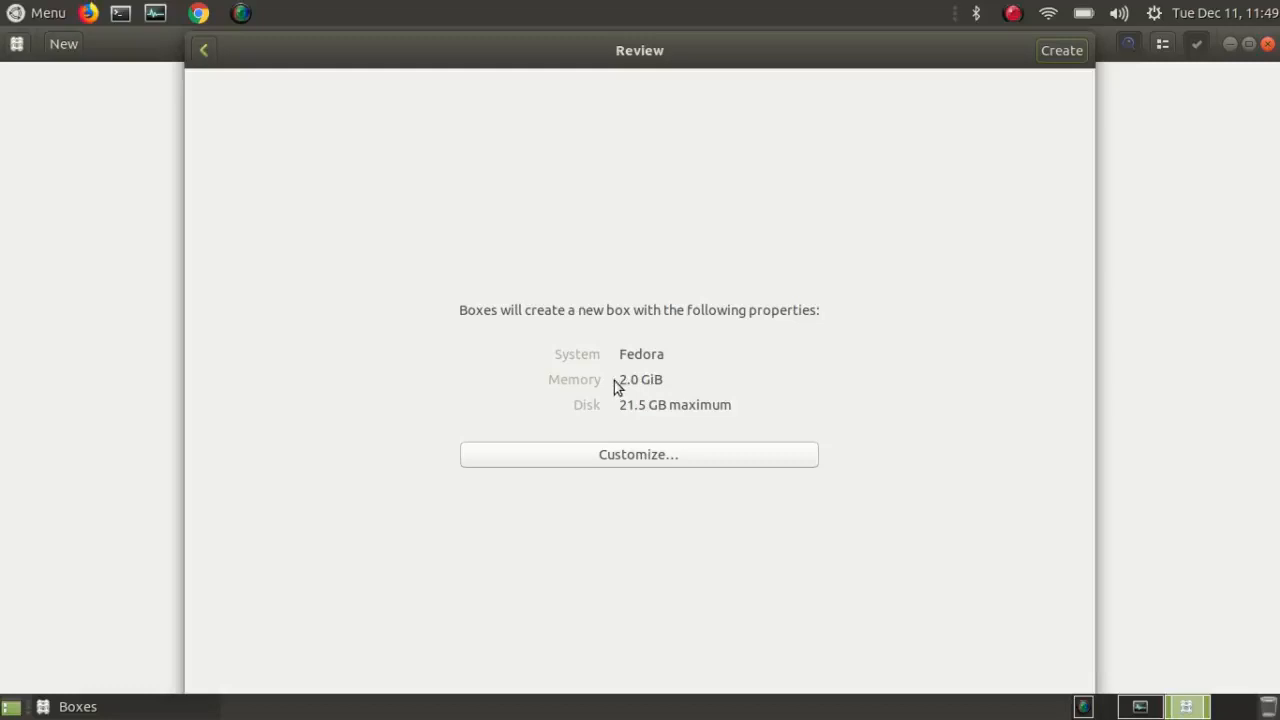
# Customize the Fedora box to 1.0 GiB of memory and a 24.5 GB maximum disk size, and create it.
pyautogui.click(729, 457)
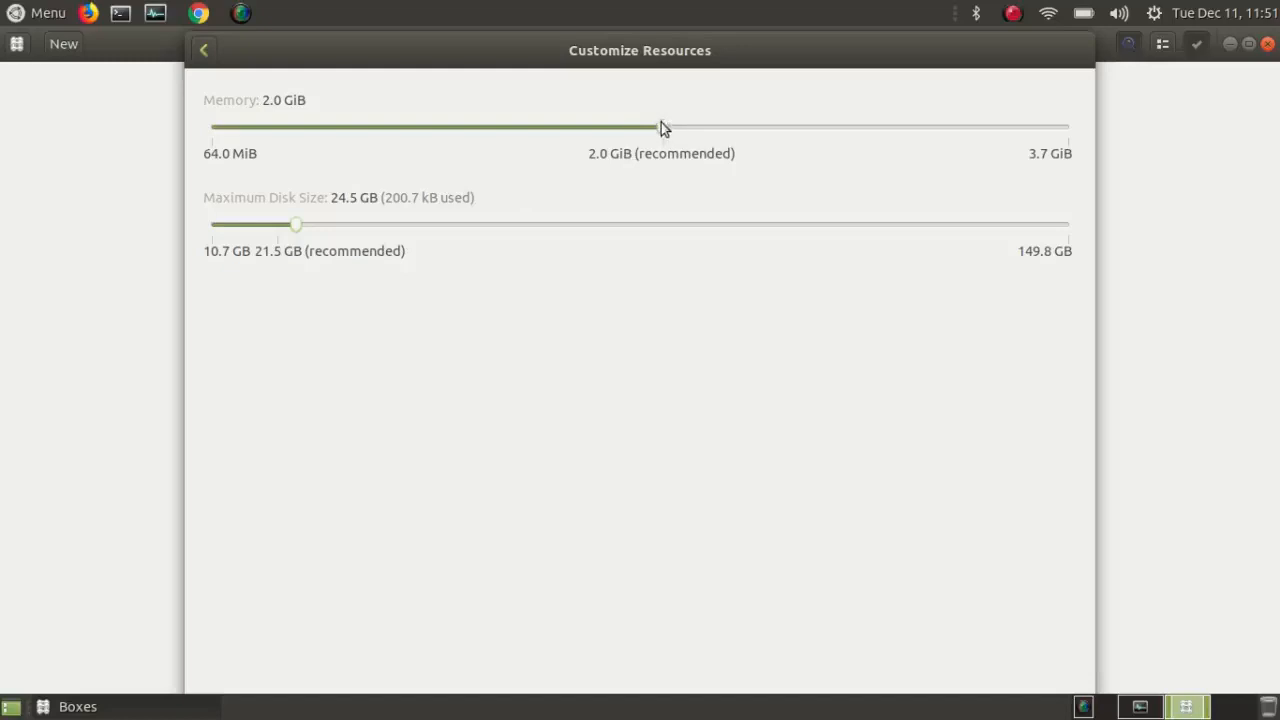
pyautogui.moveTo(662, 129); pyautogui.dragTo(474, 128)
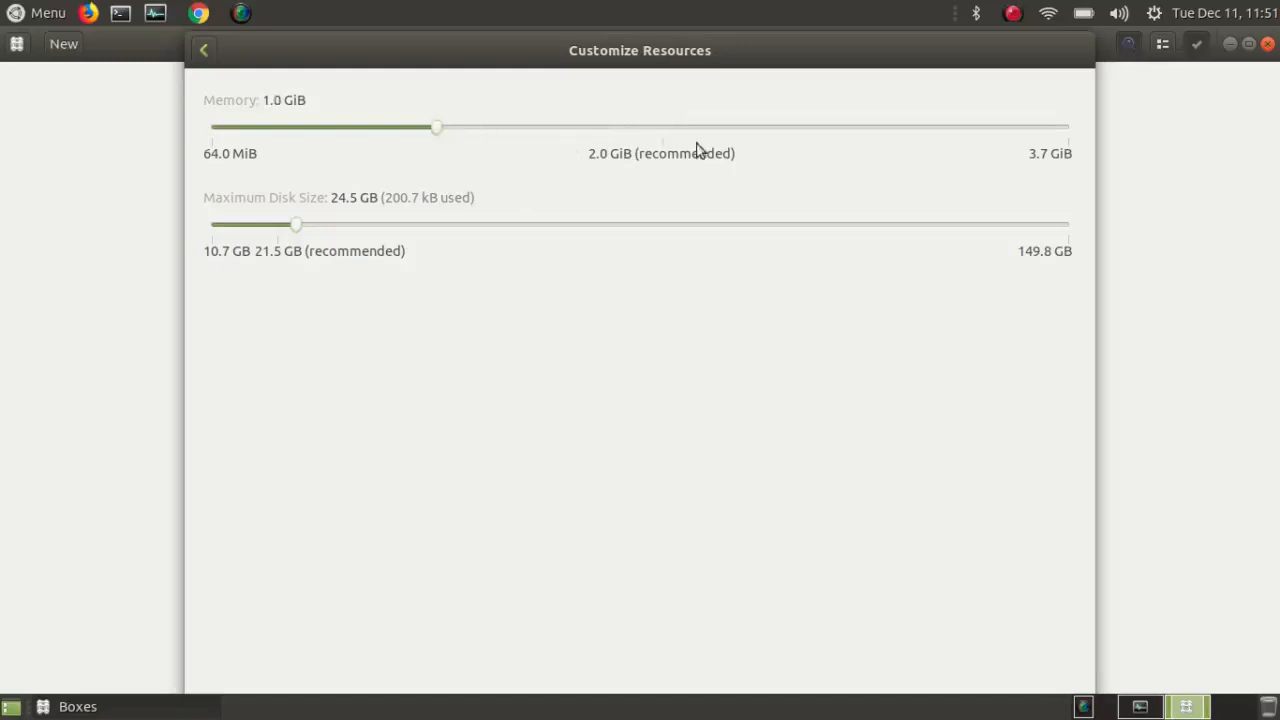
pyautogui.click(203, 52)
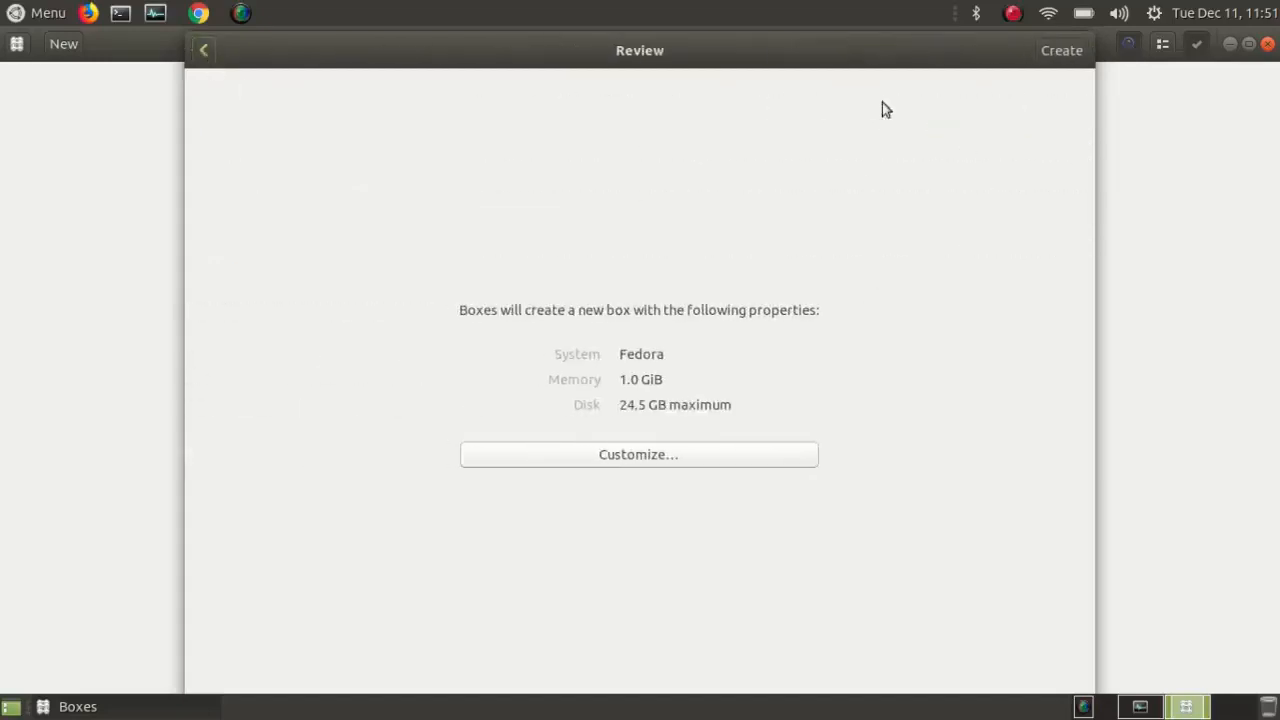
pyautogui.click(1060, 50)
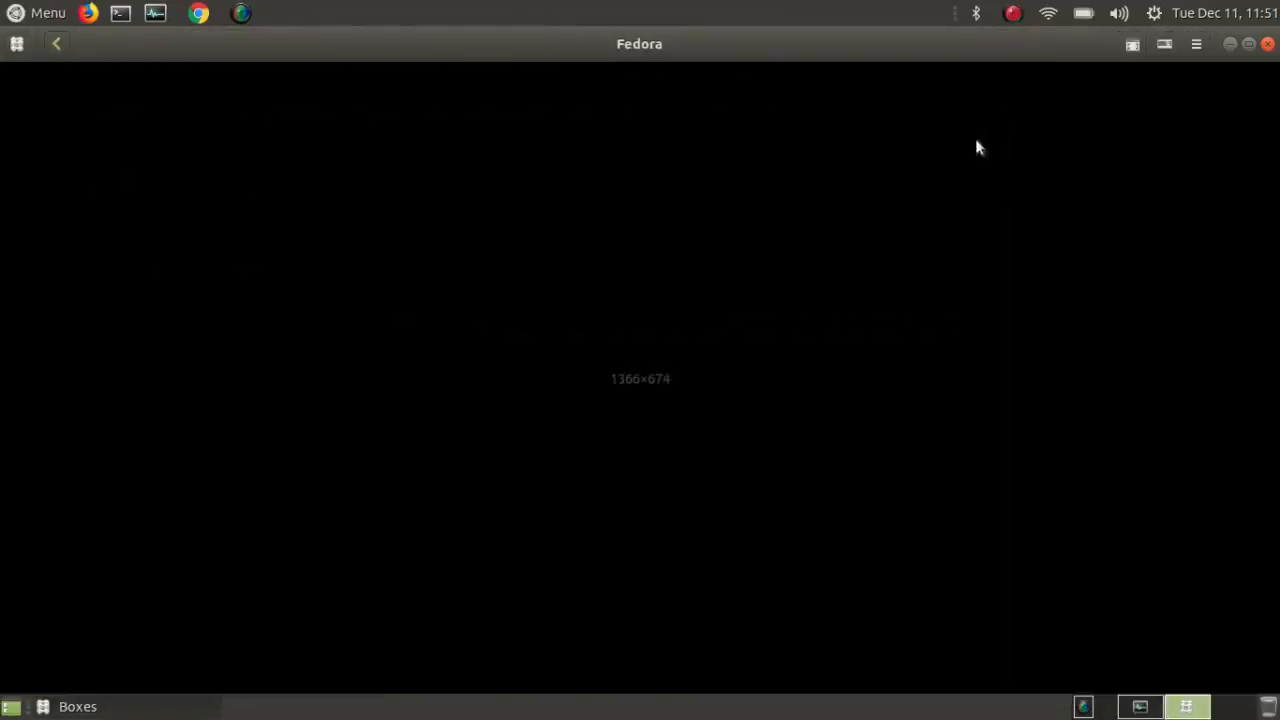
# Boot the box with Start Fedora-MATE_Compiz-Live 29, checking the resource usage in System Monitor while it loads.
pyautogui.press('Up')
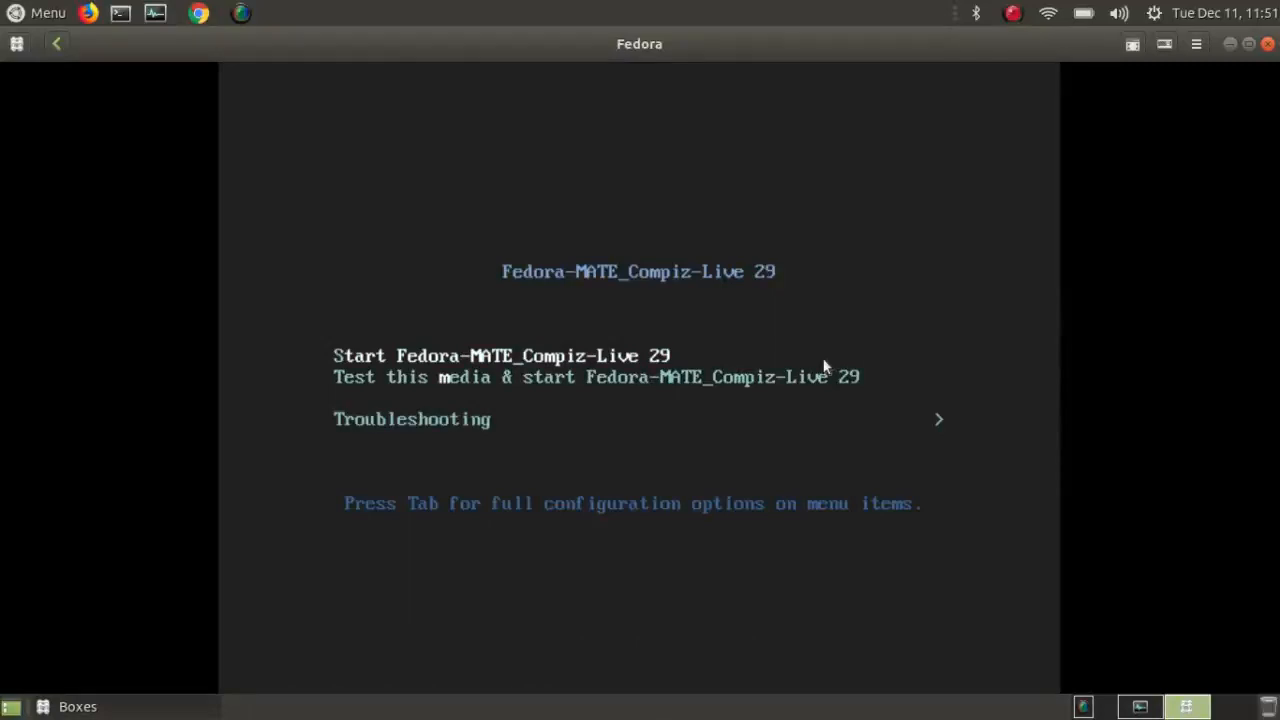
pyautogui.press('Return')
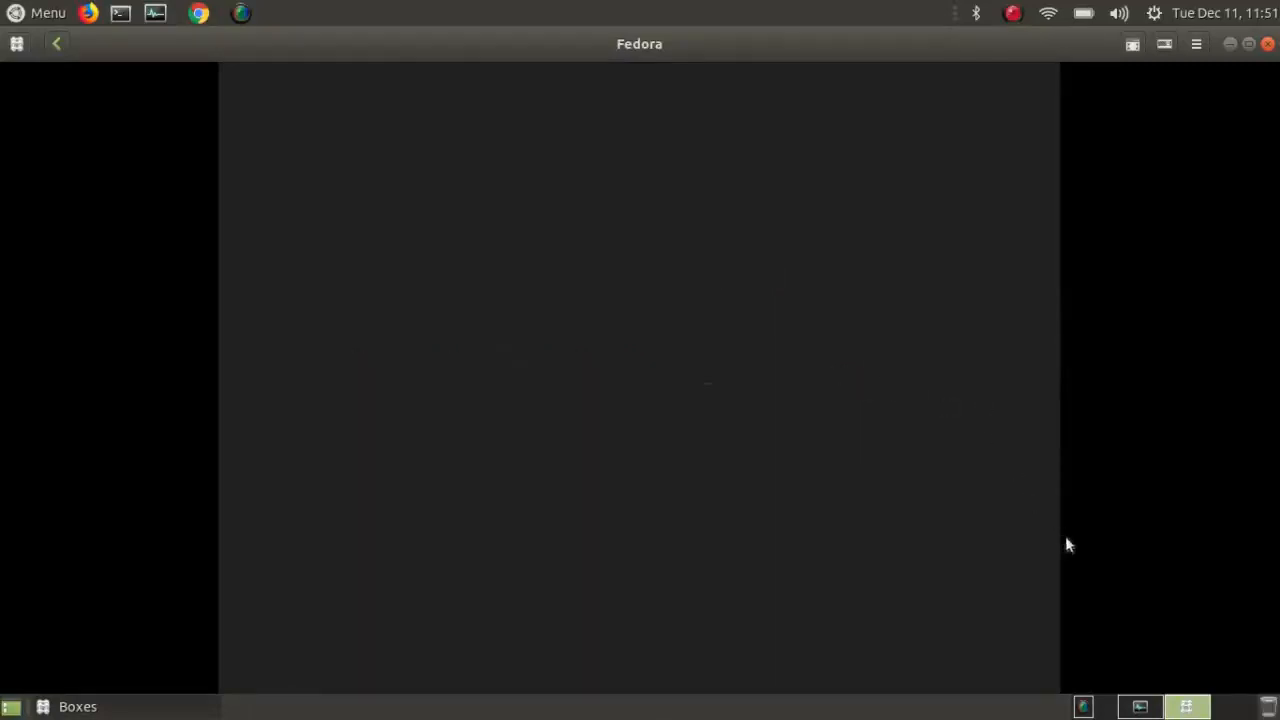
pyautogui.click(1138, 708)
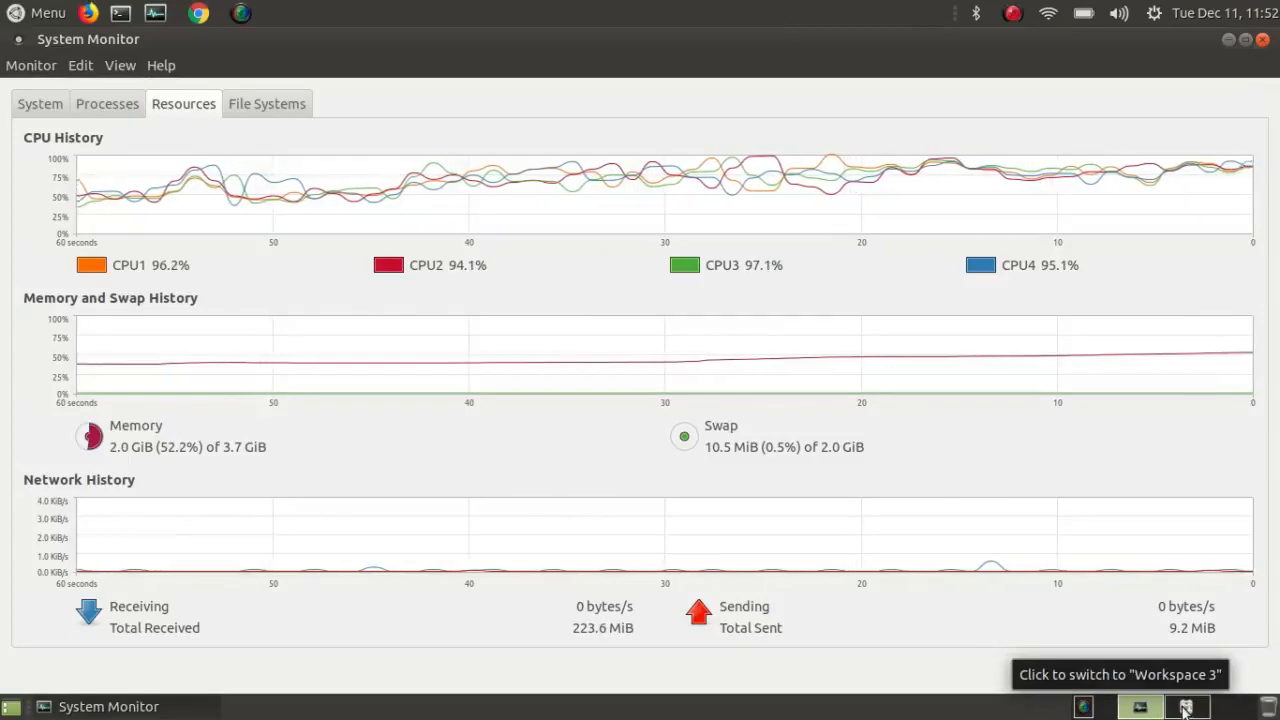
pyautogui.click(1185, 707)
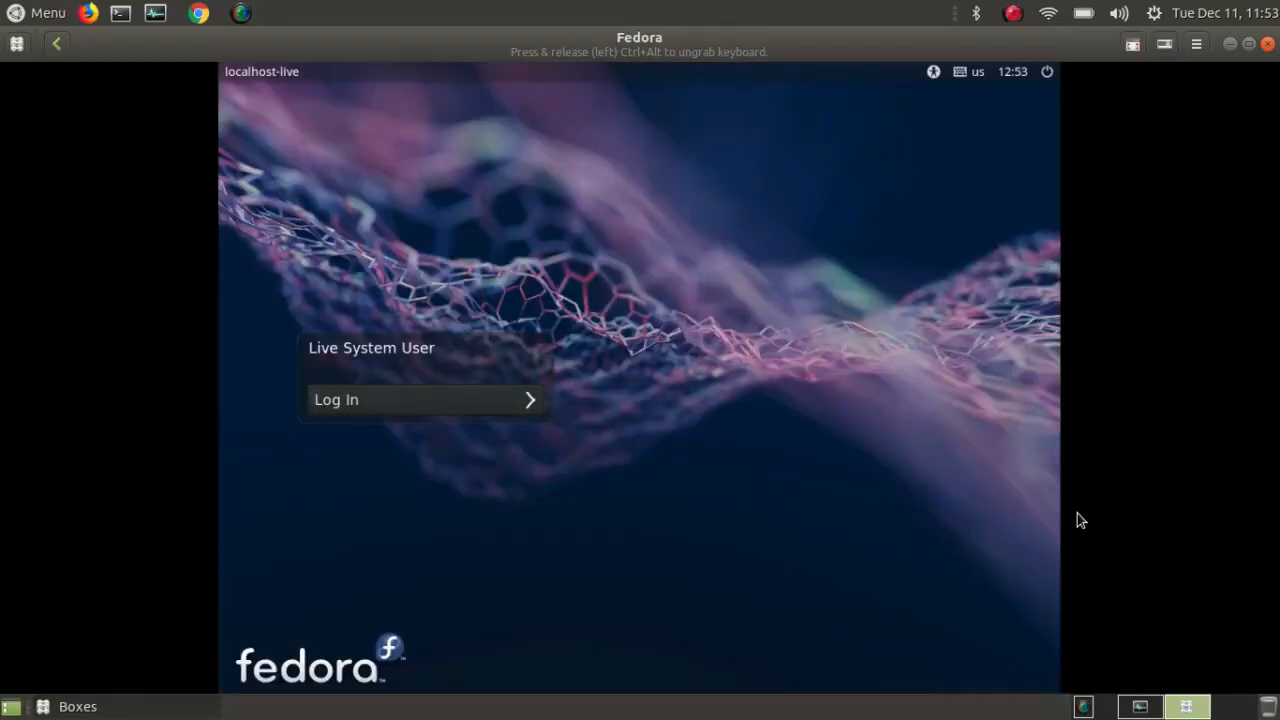
# Log in to the Fedora live session as Live System User and look through its Applications, Places and System entries.
pyautogui.click(531, 401)
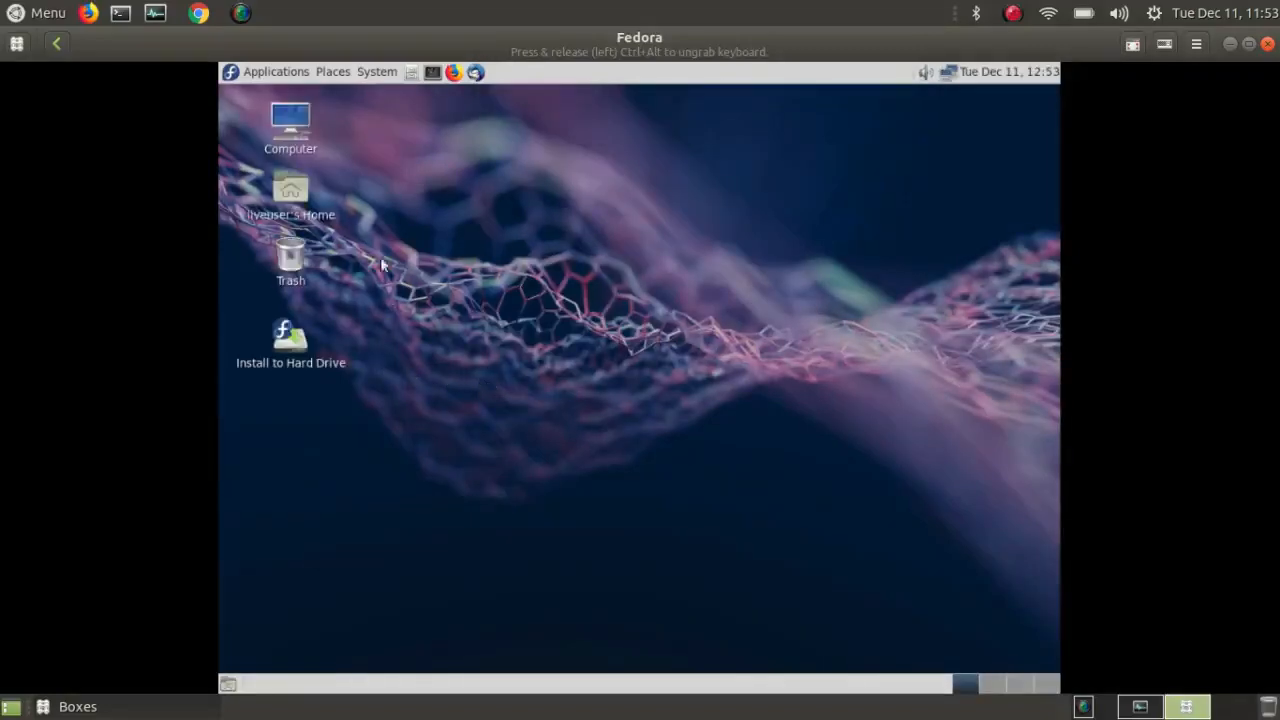
pyautogui.click(259, 77)
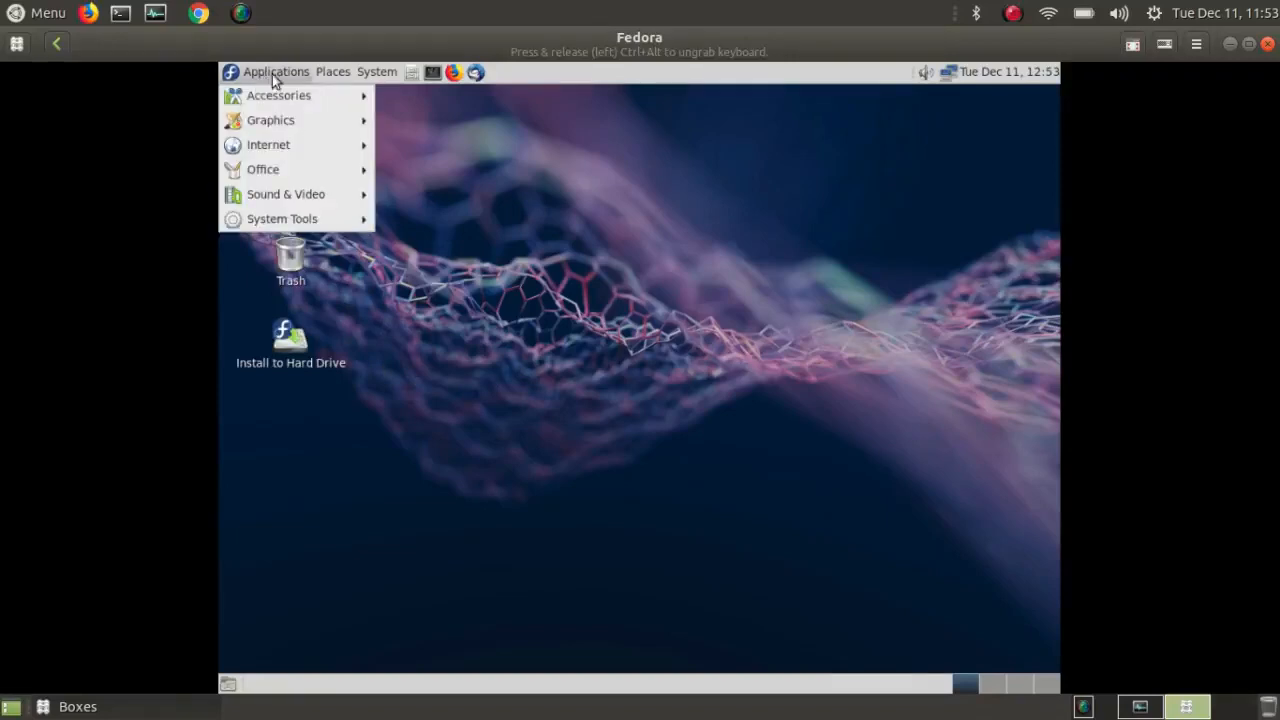
pyautogui.click(334, 75)
pyautogui.moveTo(386, 77)
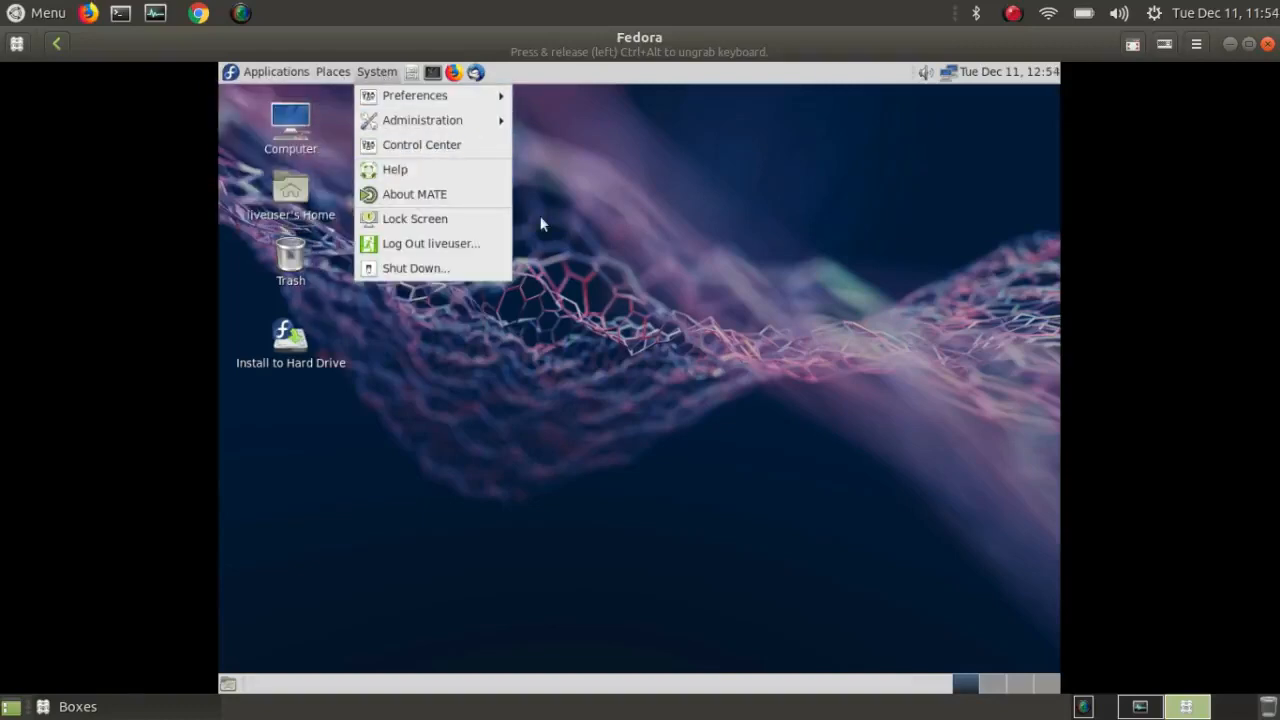
pyautogui.click(541, 224)
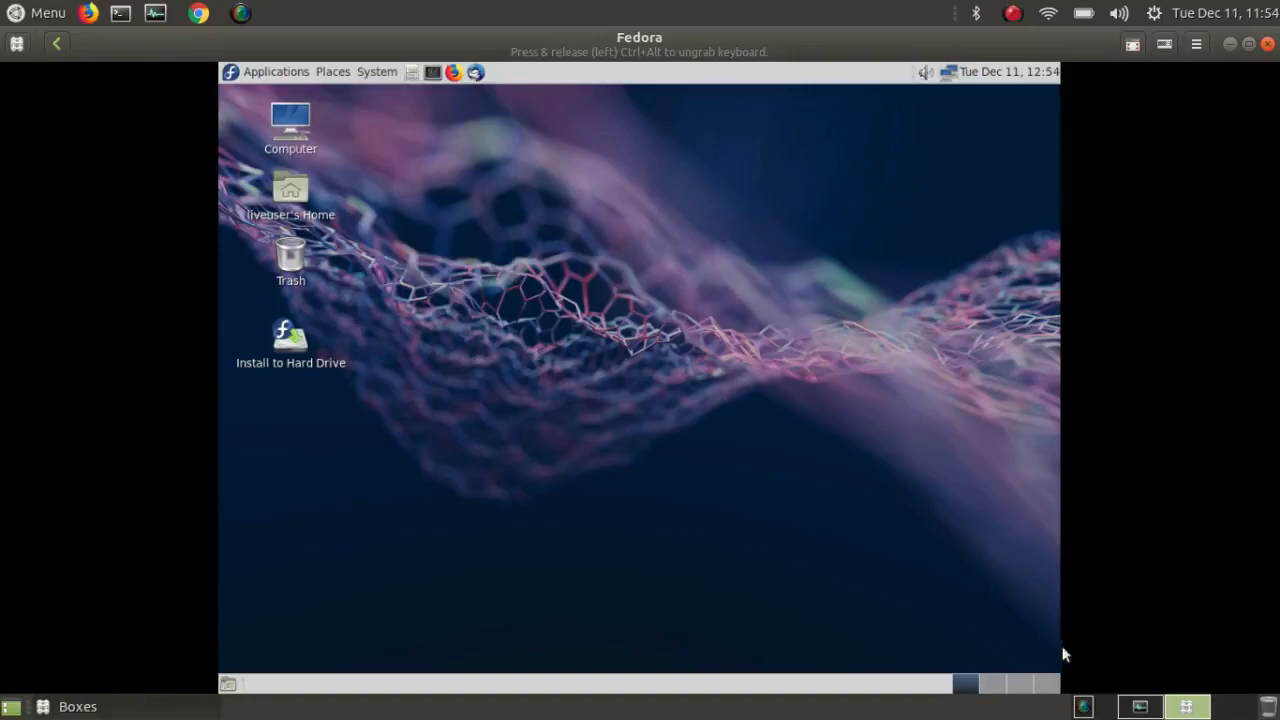
# Check the resource usage in System Monitor with the Fedora live desktop running, and return to the Fedora box.
pyautogui.click(1139, 708)
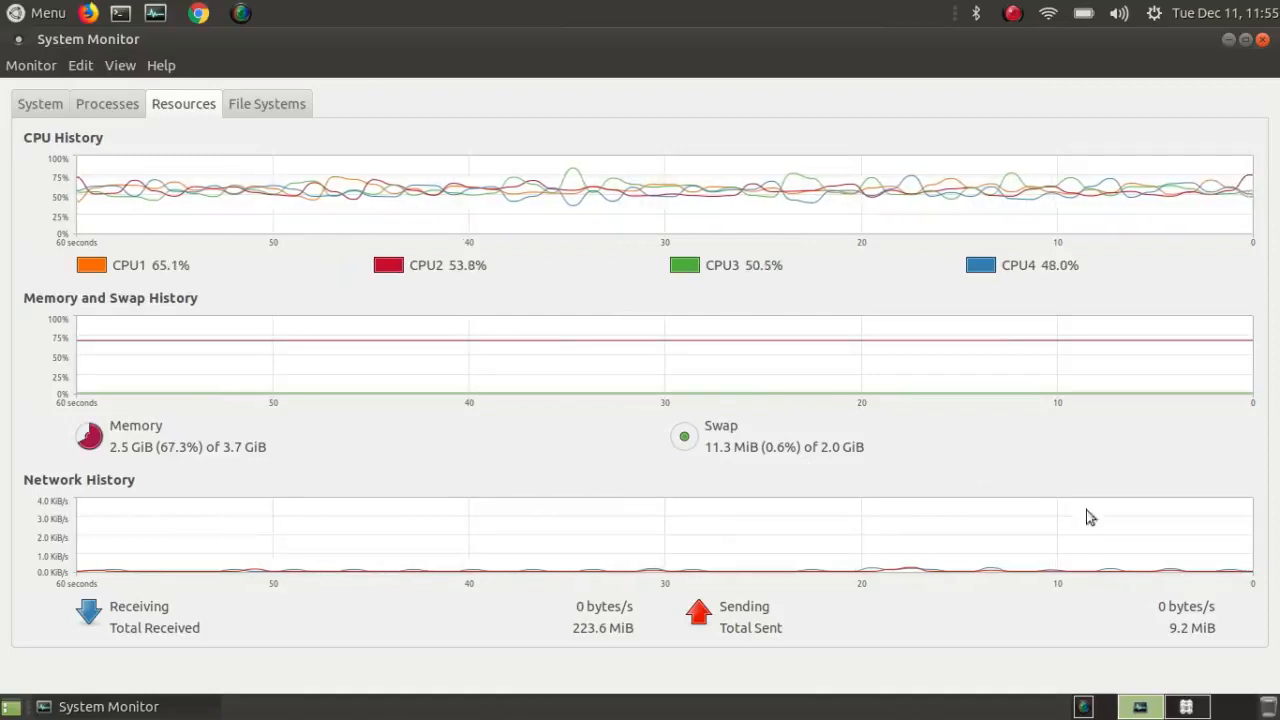
pyautogui.click(1186, 708)
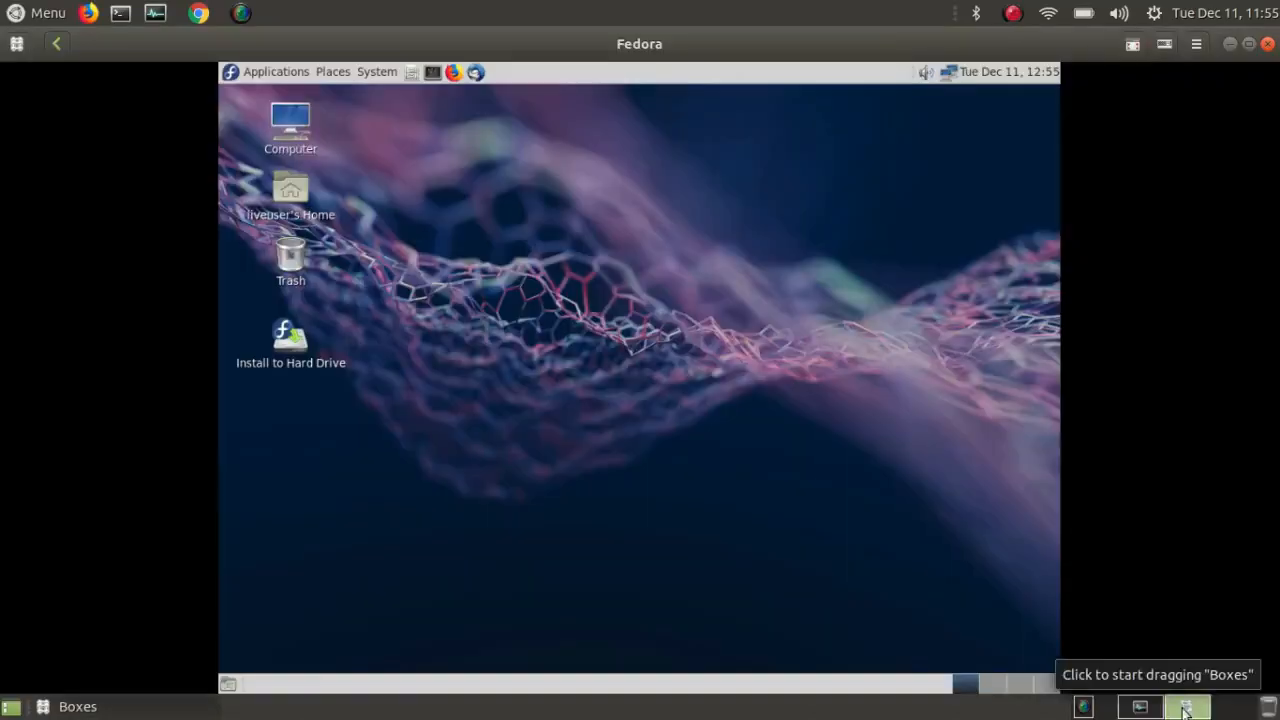
# Launch Google Earth Pro on an empty workspace, dismiss the Start-up Tips and maximize its window.
pyautogui.click(1240, 708)
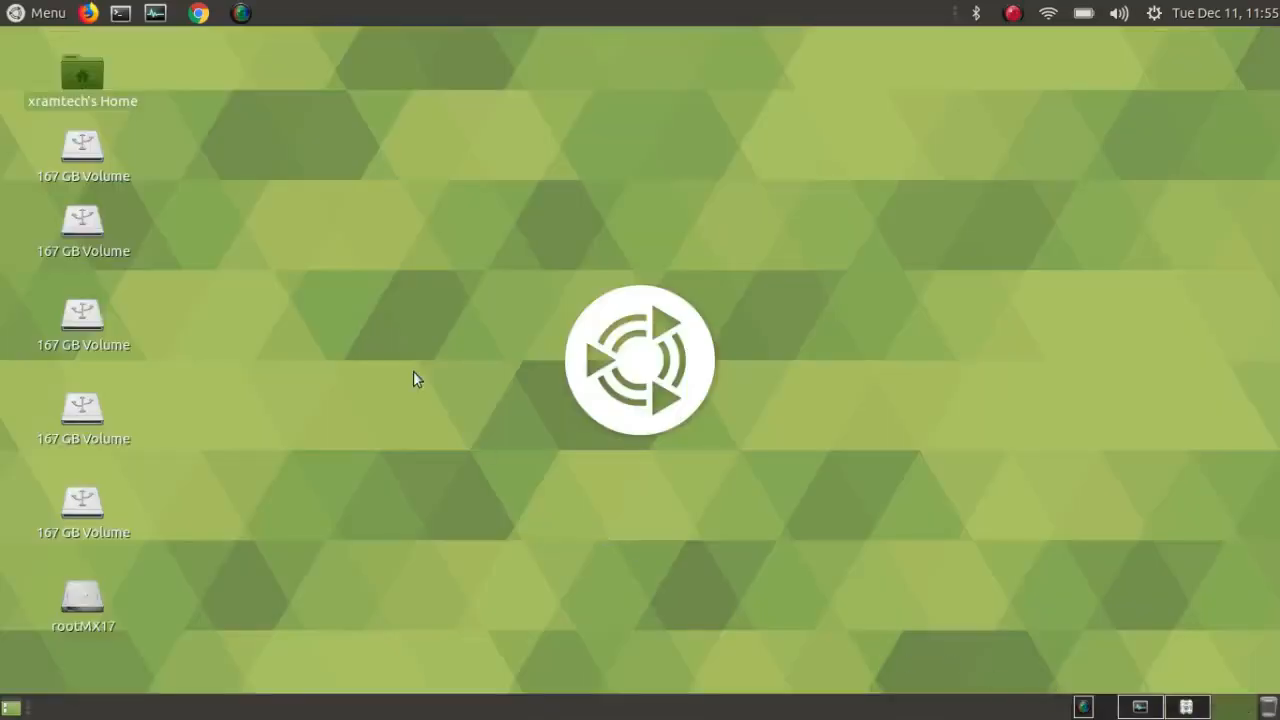
pyautogui.click(48, 22)
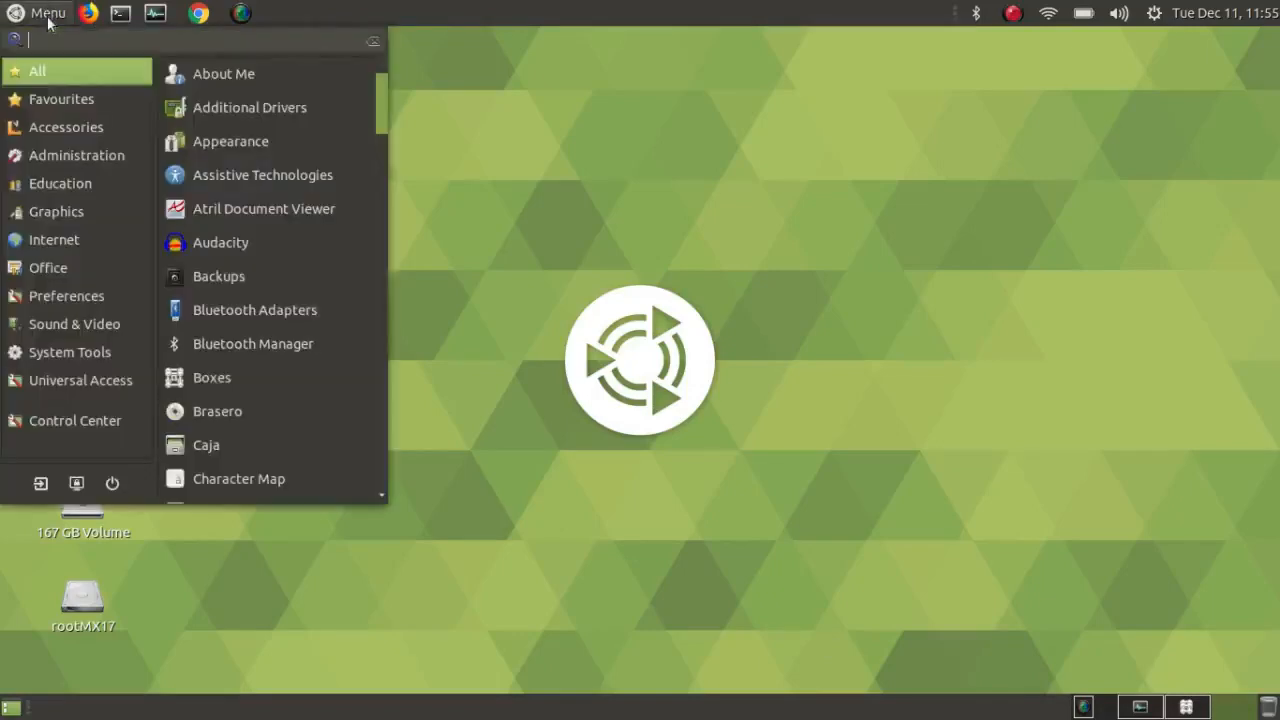
pyautogui.click(62, 231)
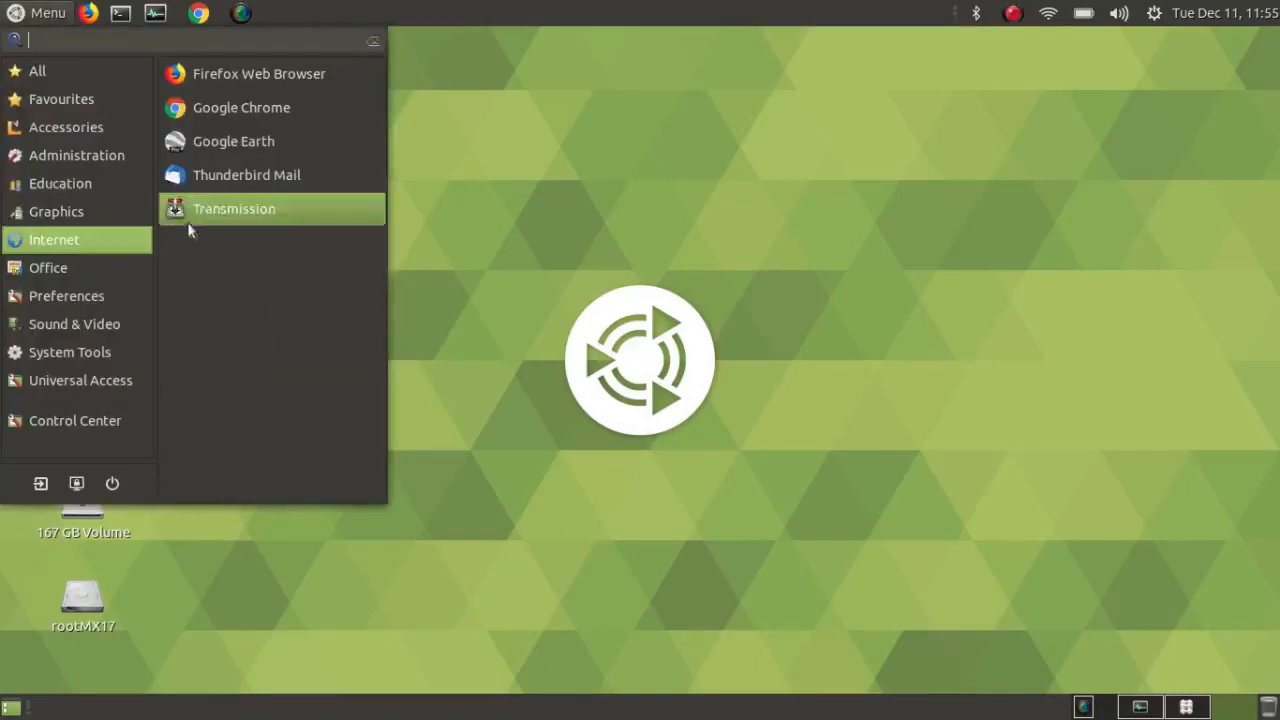
pyautogui.click(194, 138)
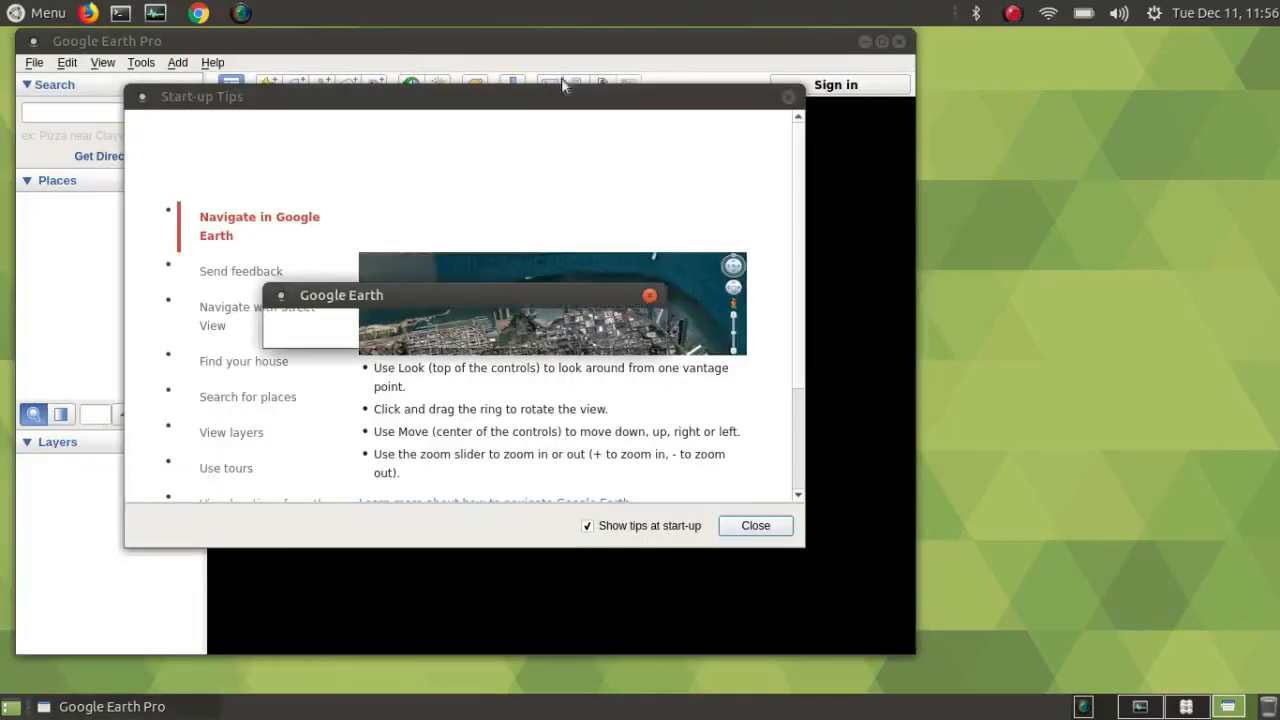
pyautogui.click(788, 98)
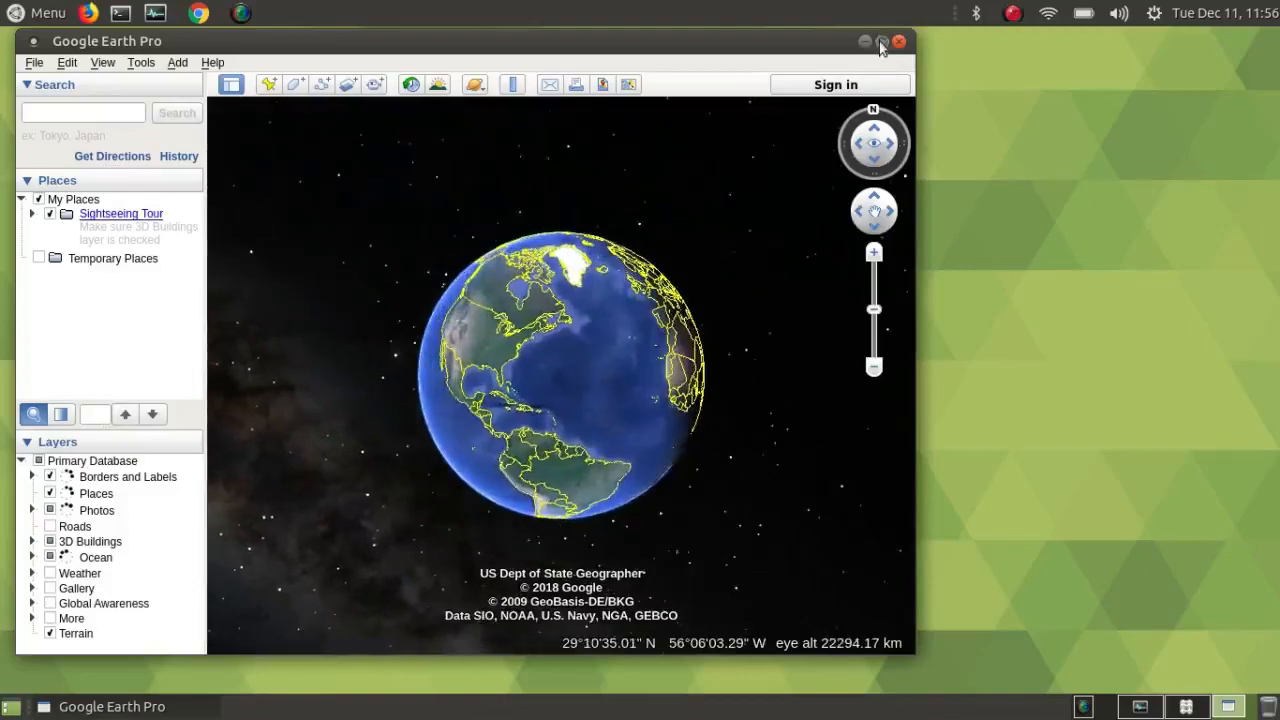
pyautogui.click(882, 42)
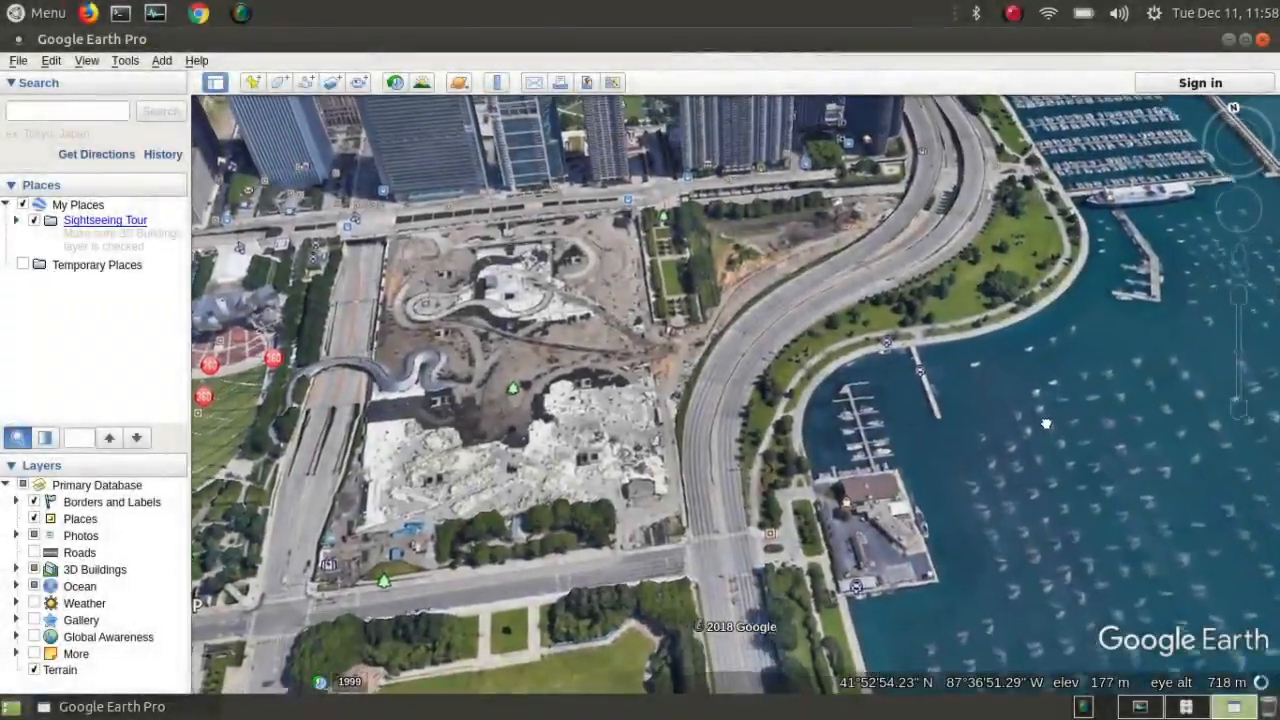
# Pan the Google Earth view from the Chicago harbour to the downtown skyscrapers near the river.
pyautogui.moveTo(1046, 424); pyautogui.dragTo(1115, 610)
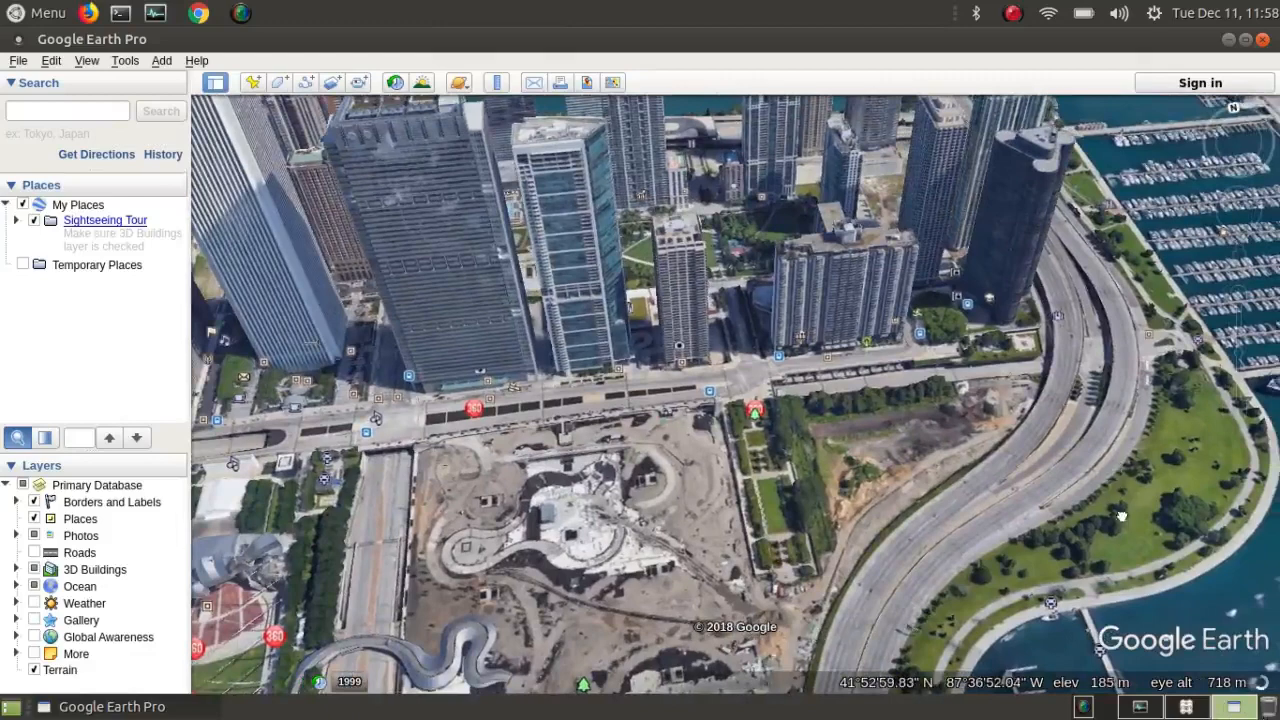
pyautogui.moveTo(1121, 516); pyautogui.dragTo(1115, 650)
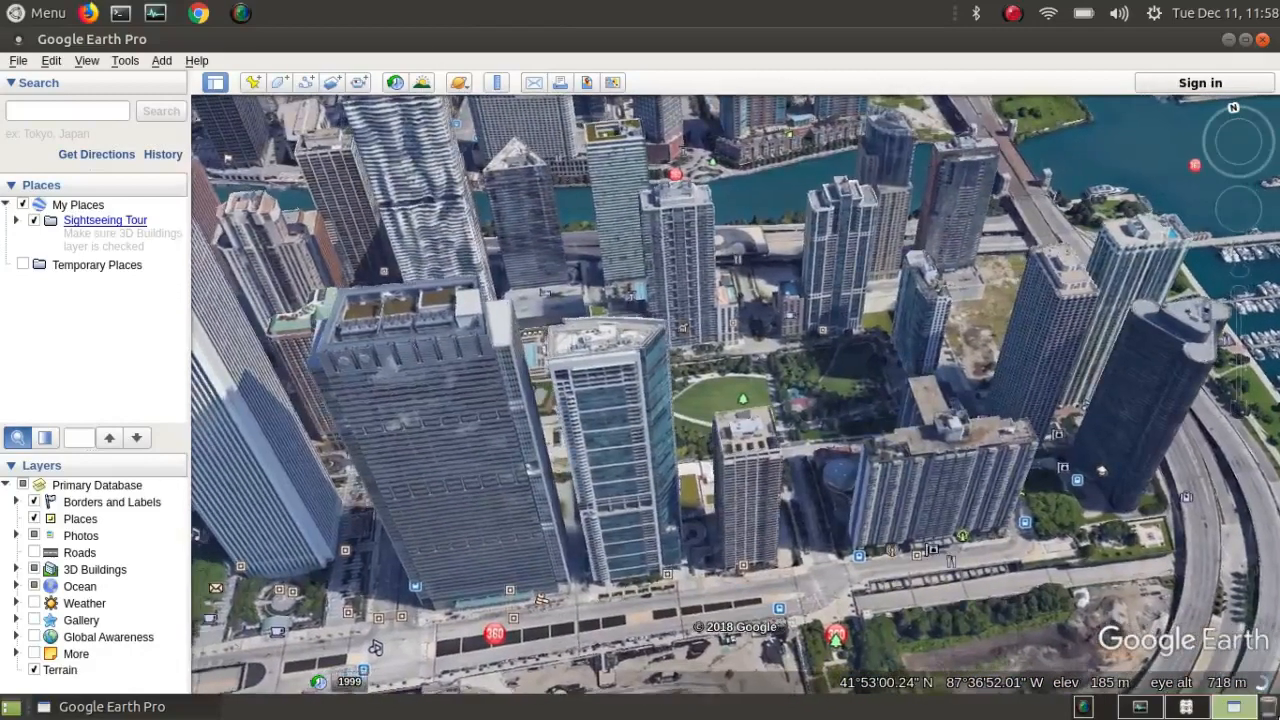
pyautogui.moveTo(1044, 578); pyautogui.dragTo(1265, 652)
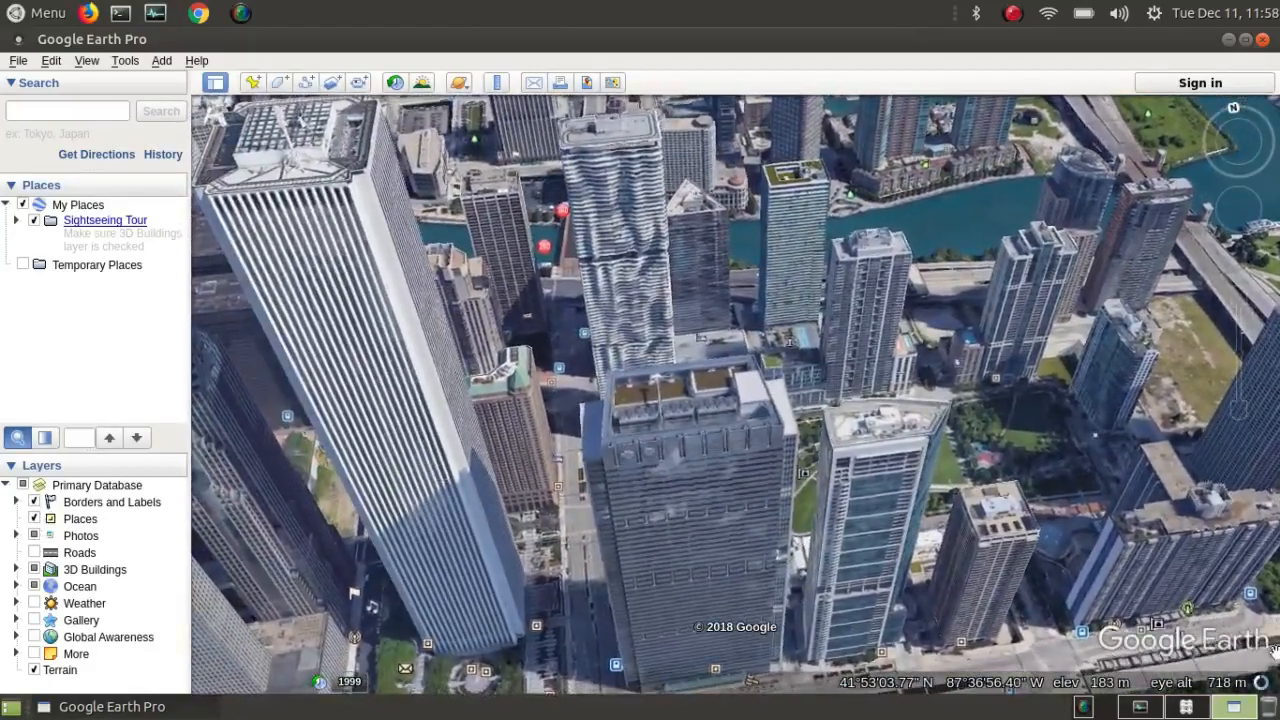
# Close the terminal window and bring up the CPU, memory and network graphs in System Monitor.
pyautogui.click(1141, 710)
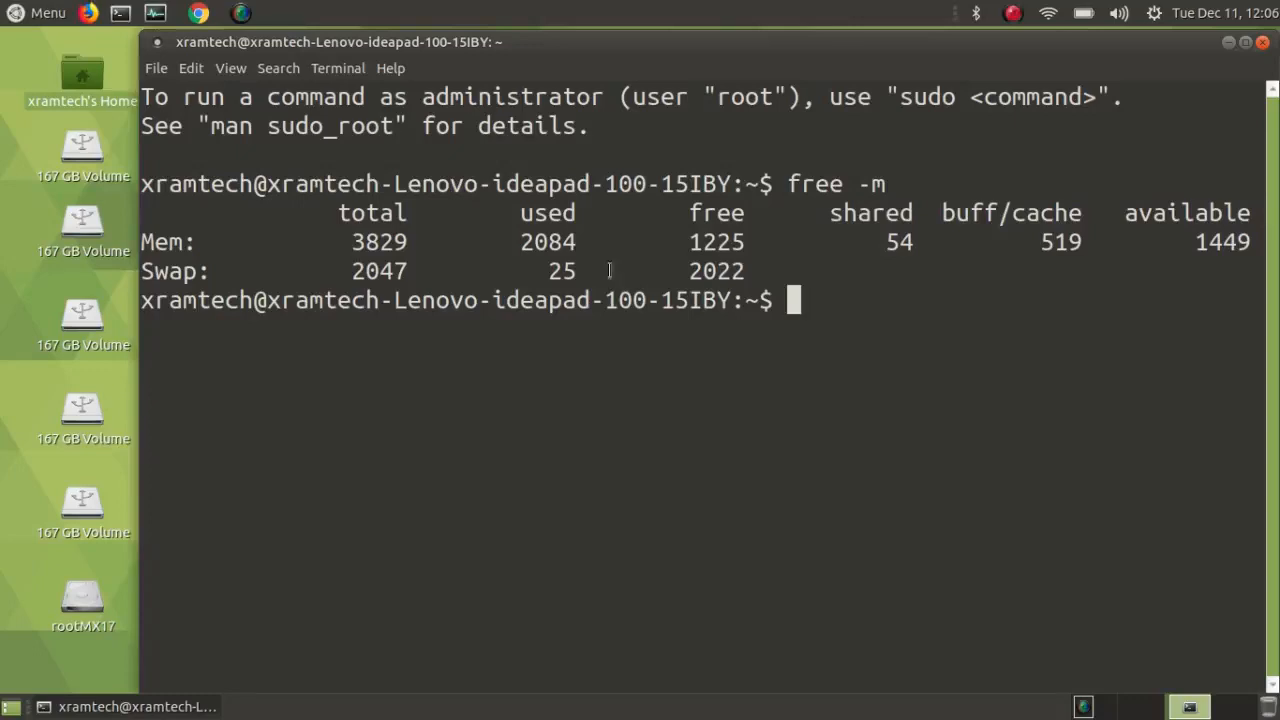
pyautogui.click(1263, 43)
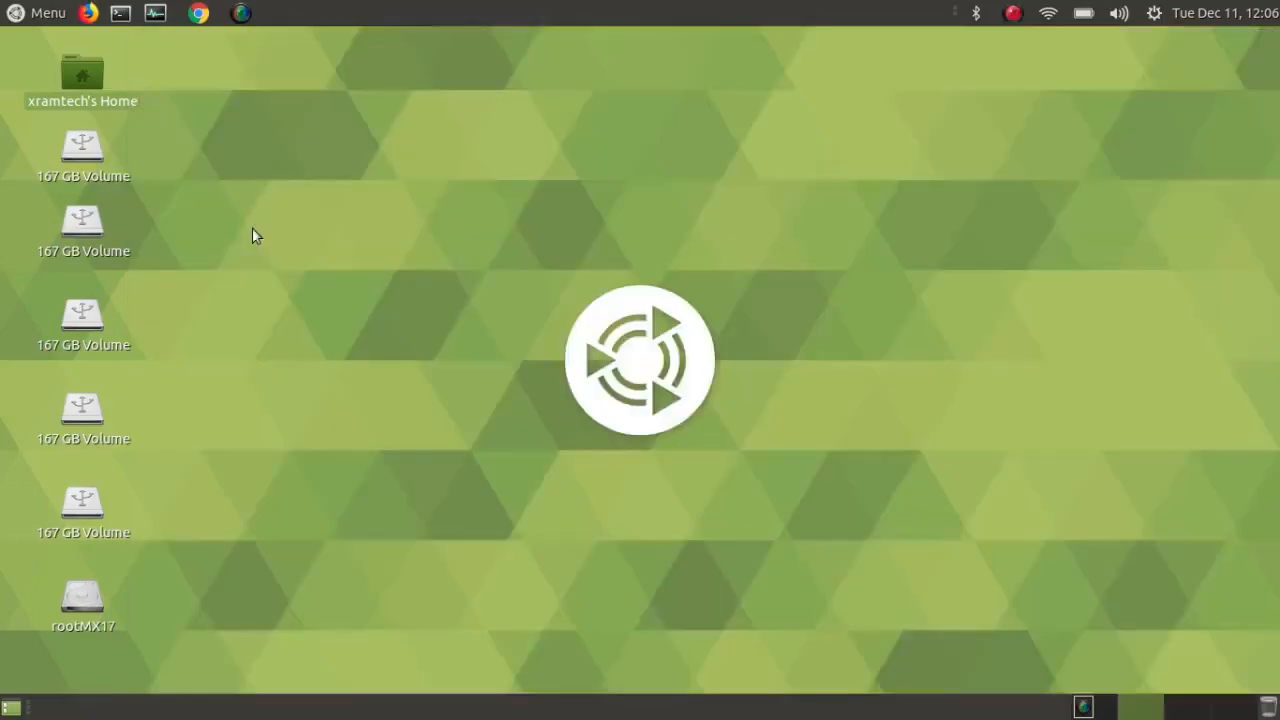
pyautogui.click(155, 16)
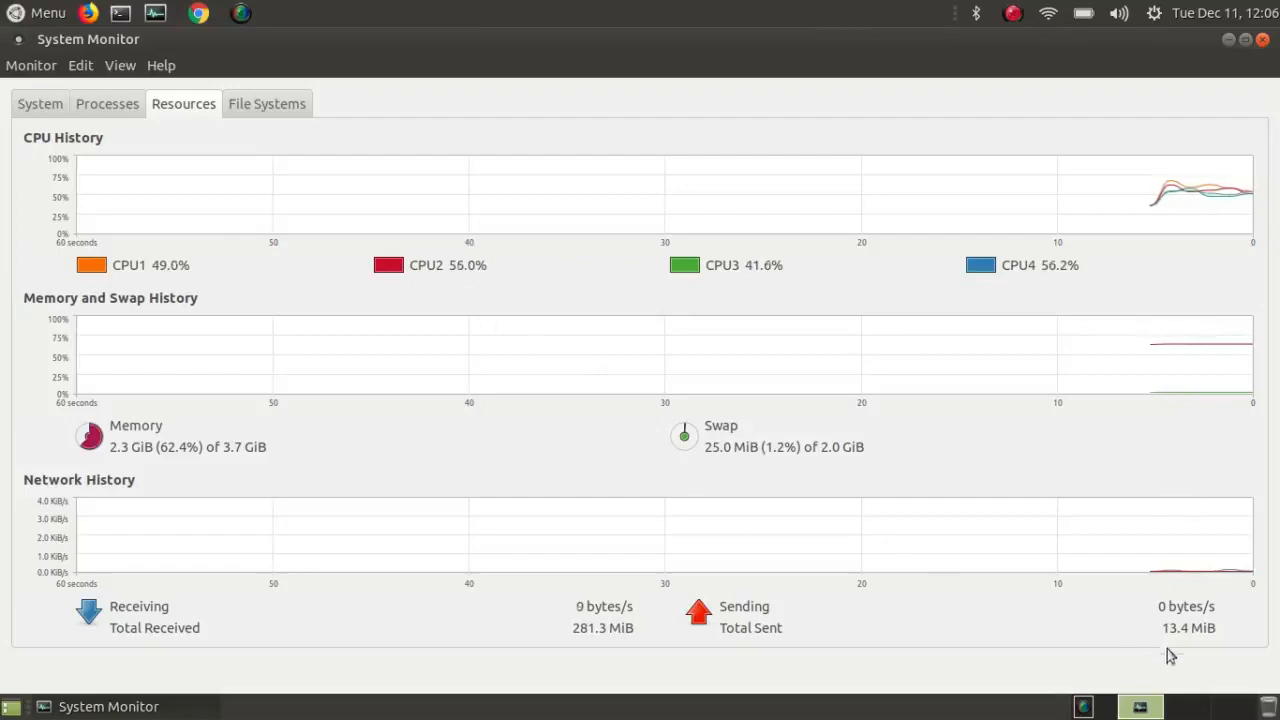
# Launch Chrome on an empty workspace and check its effect on resource usage in System Monitor.
pyautogui.click(1186, 713)
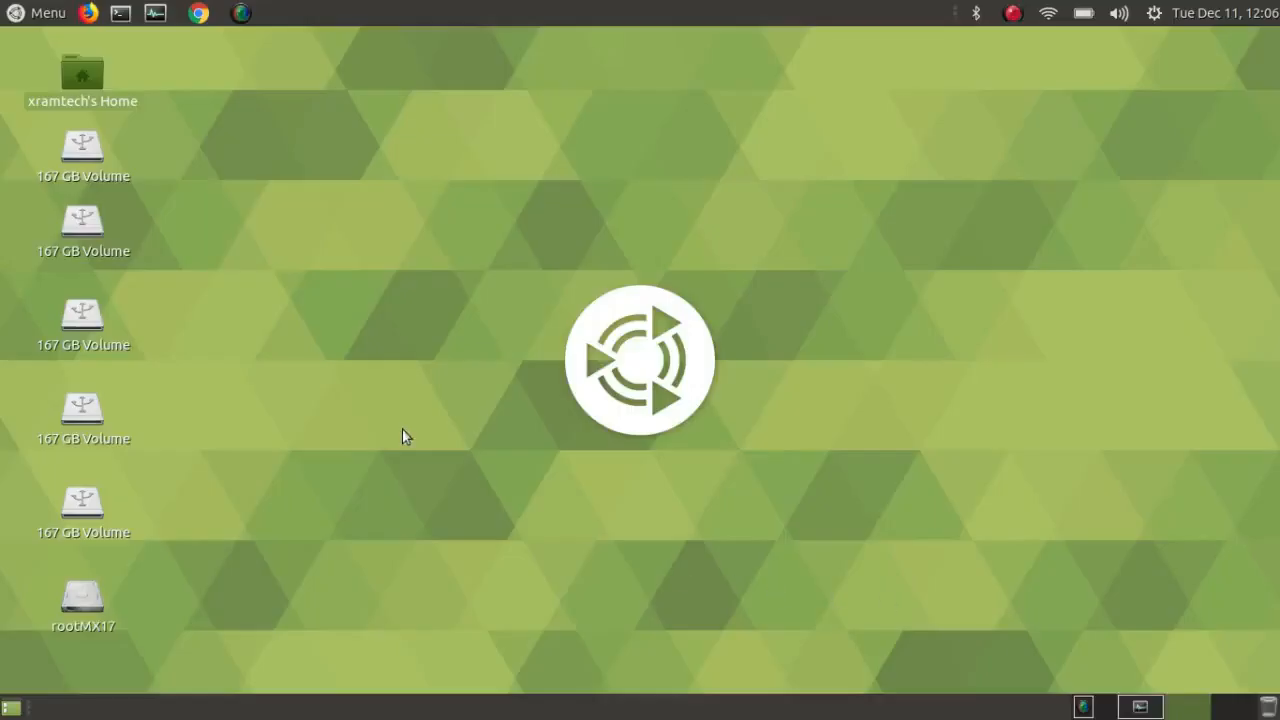
pyautogui.click(199, 14)
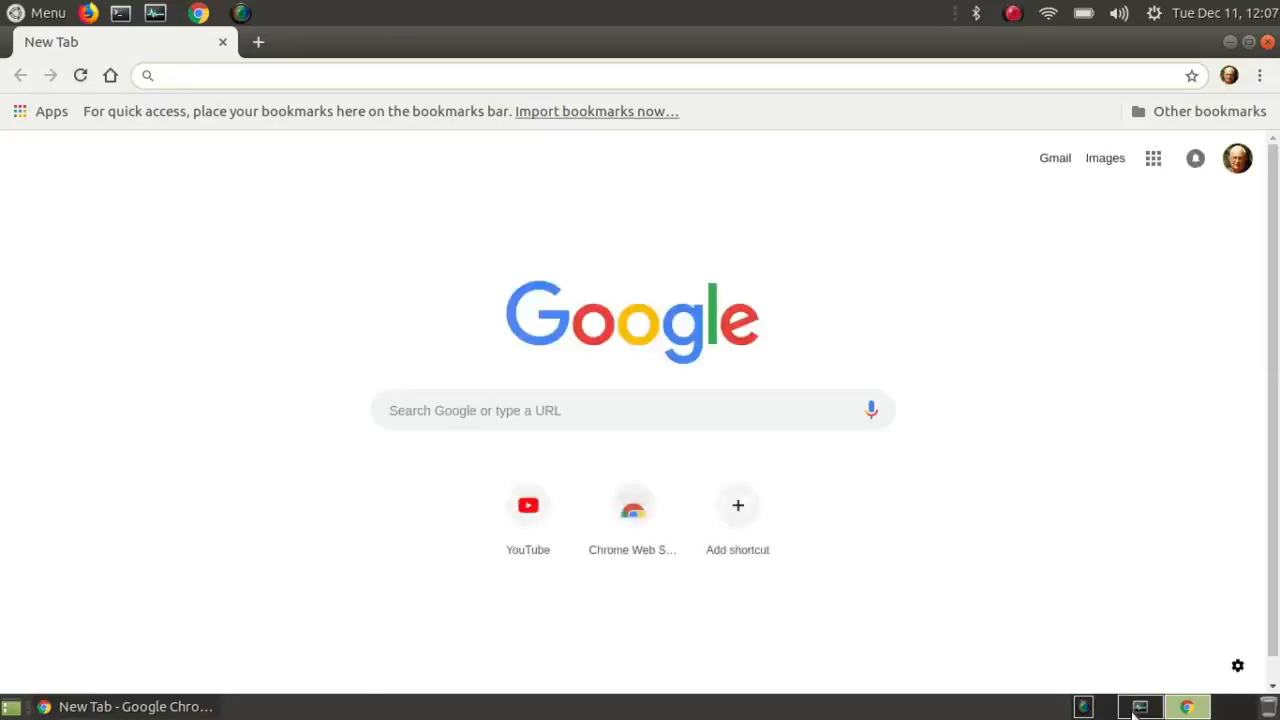
pyautogui.click(1139, 707)
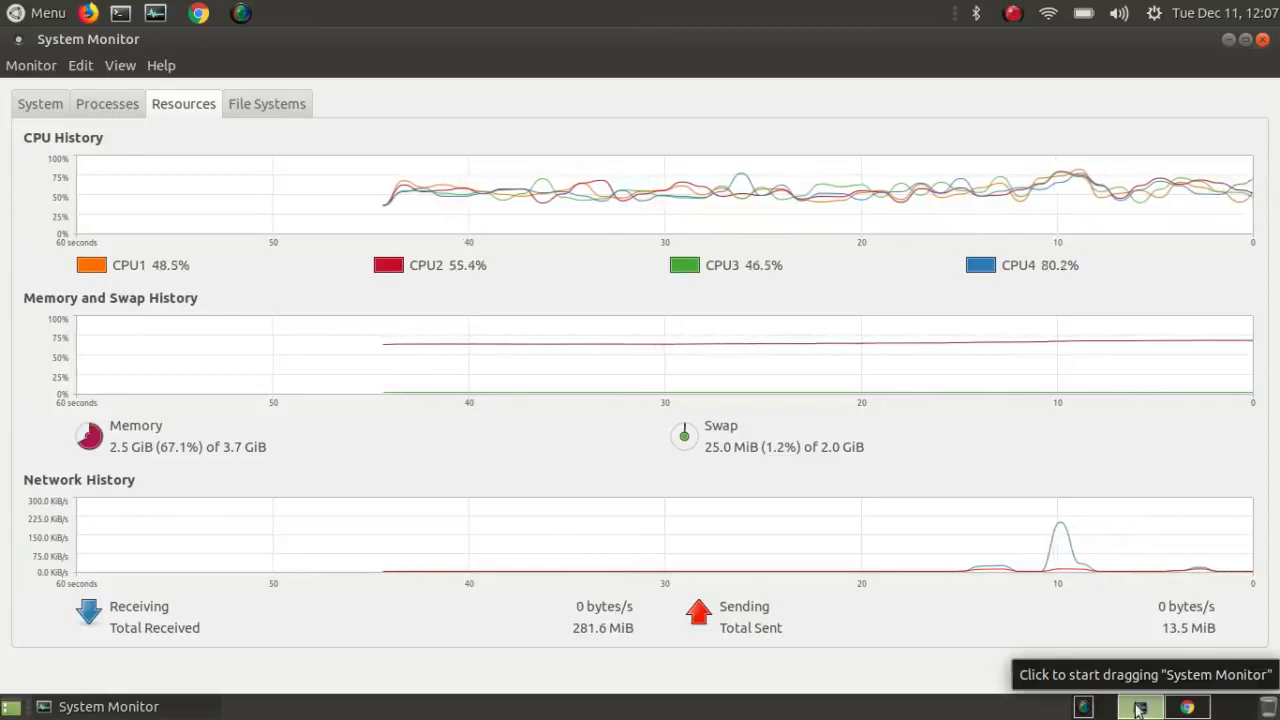
# Return to Chrome and open YouTube from the Google apps.
pyautogui.click(1205, 708)
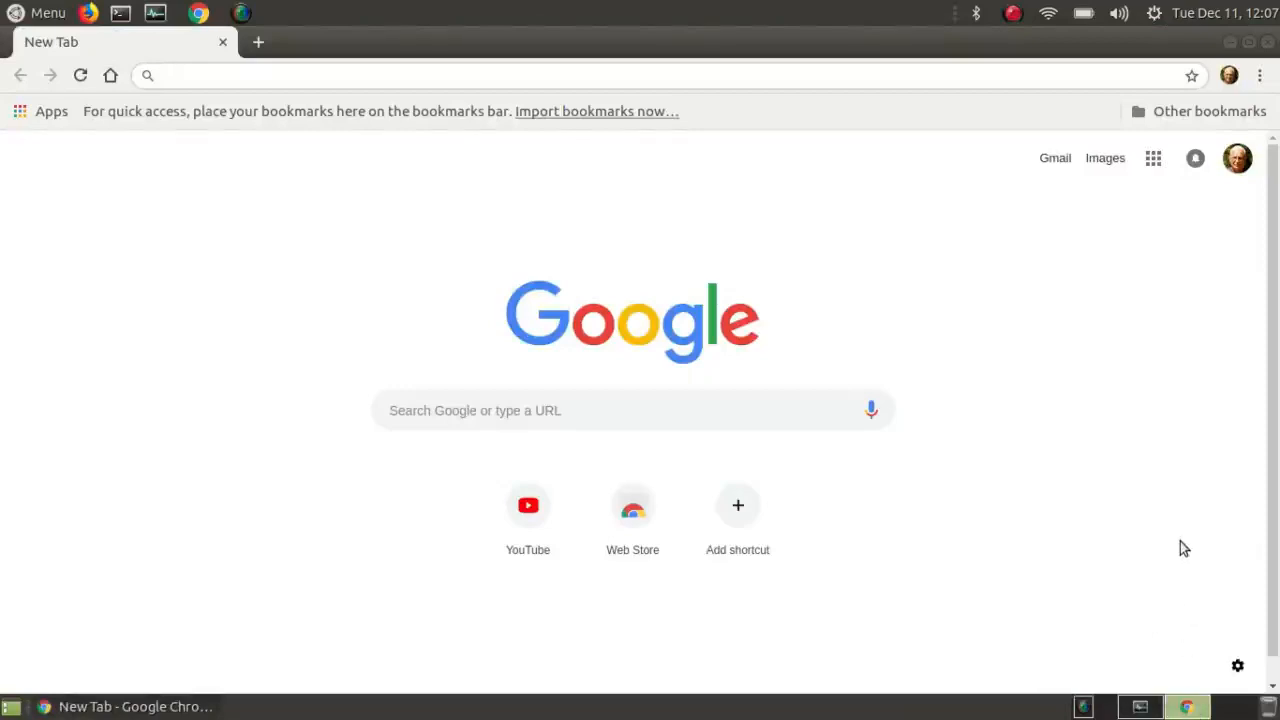
pyautogui.click(1155, 160)
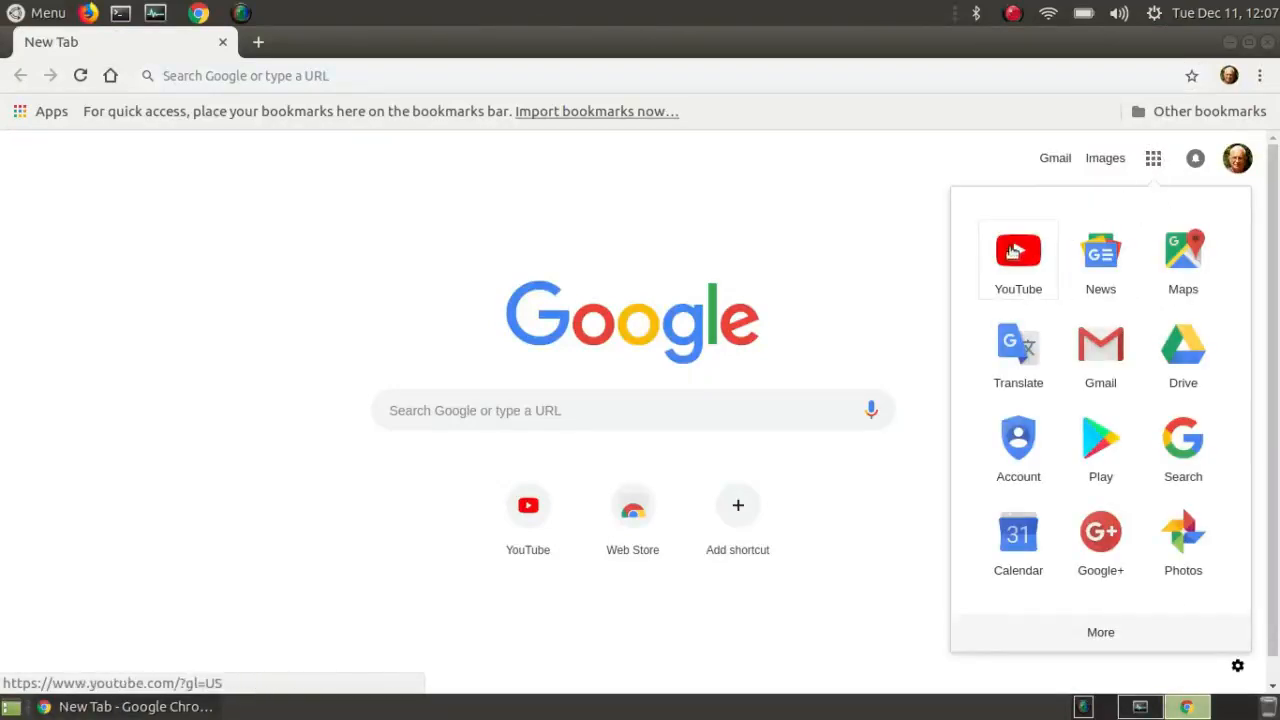
pyautogui.click(1013, 252)
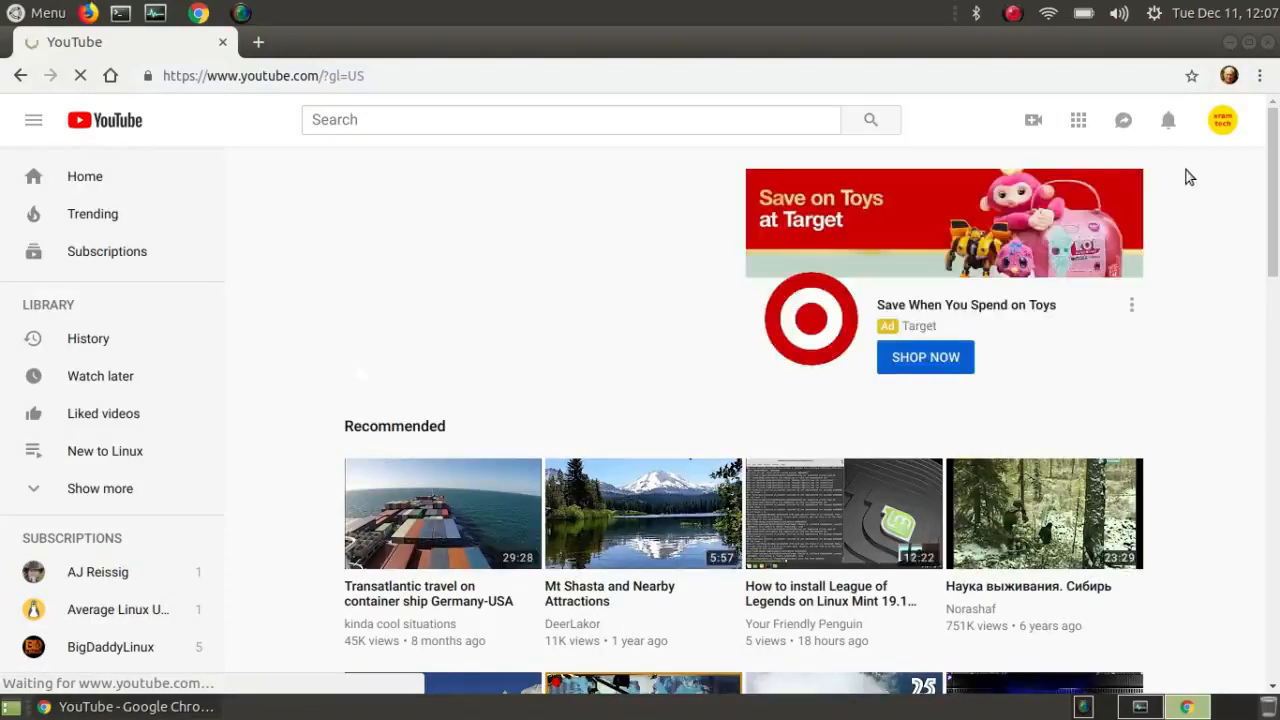
# Go to the signed-in account's YouTube channel and play its "Fedora 29 final release" video from the uploads.
pyautogui.click(1224, 125)
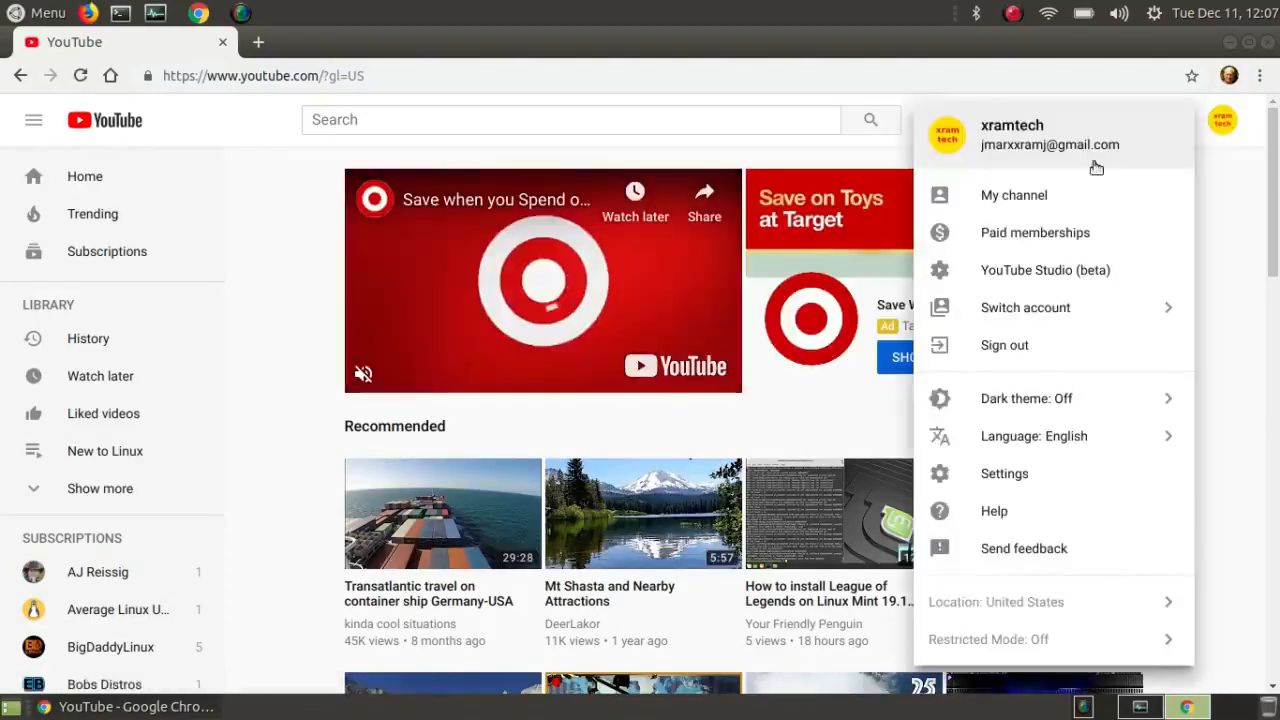
pyautogui.click(1017, 207)
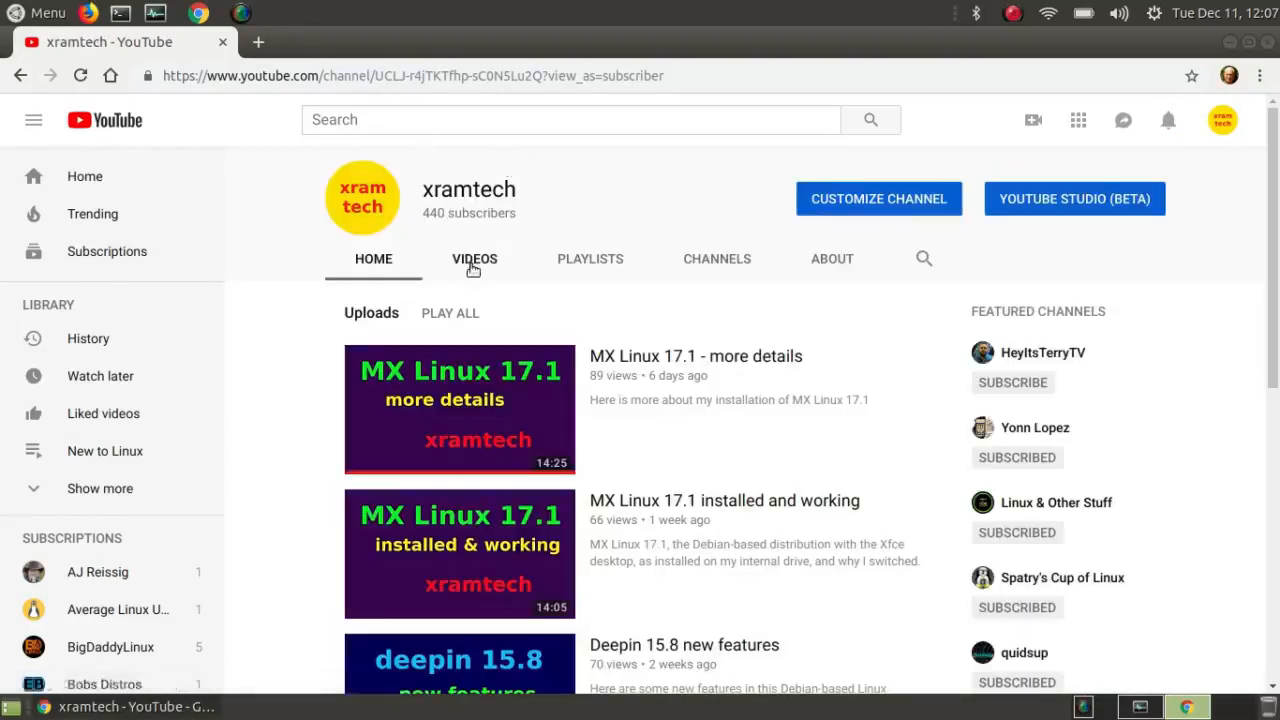
pyautogui.click(474, 260)
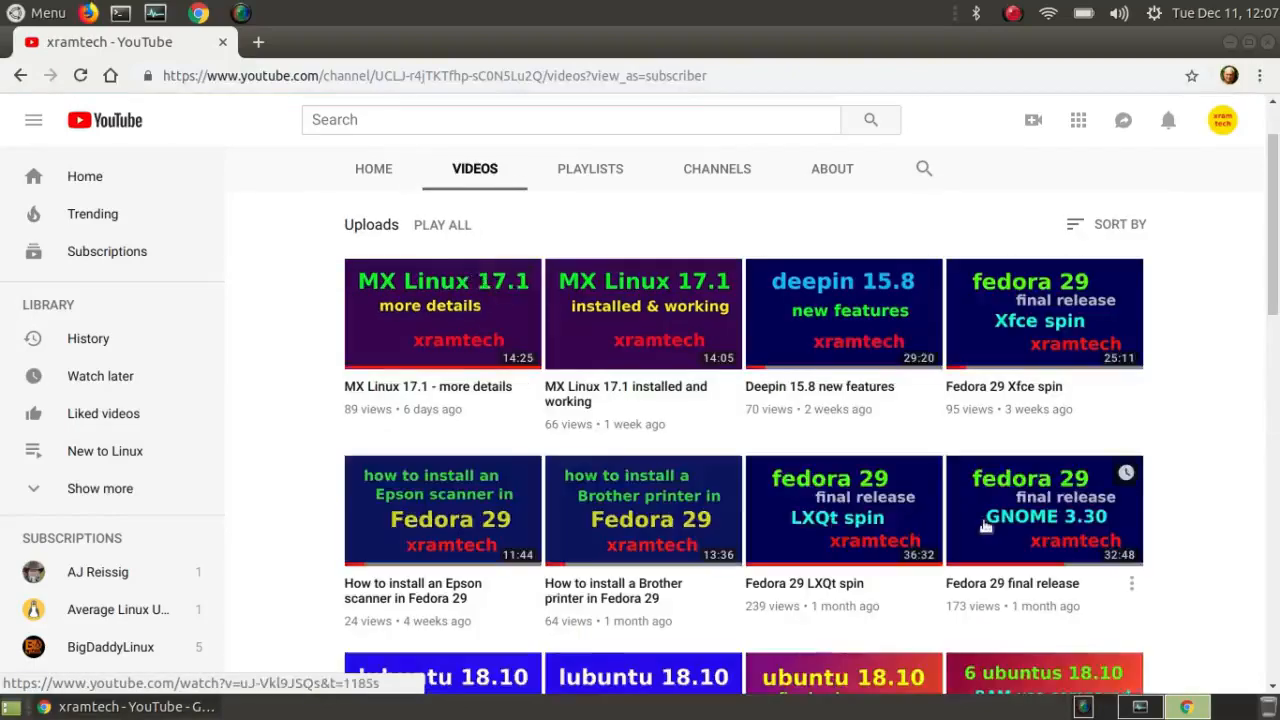
pyautogui.click(985, 525)
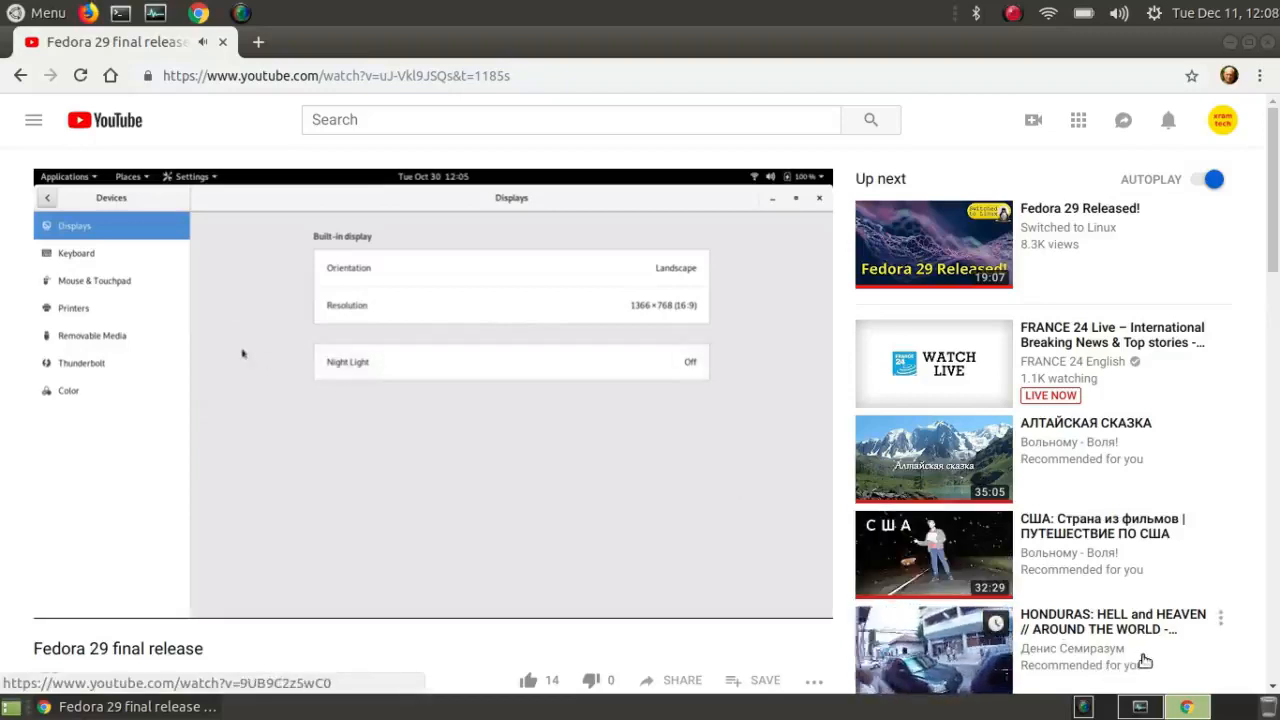
# Check the resource usage in System Monitor with the YouTube video playing, and again after closing Chrome.
pyautogui.click(1148, 710)
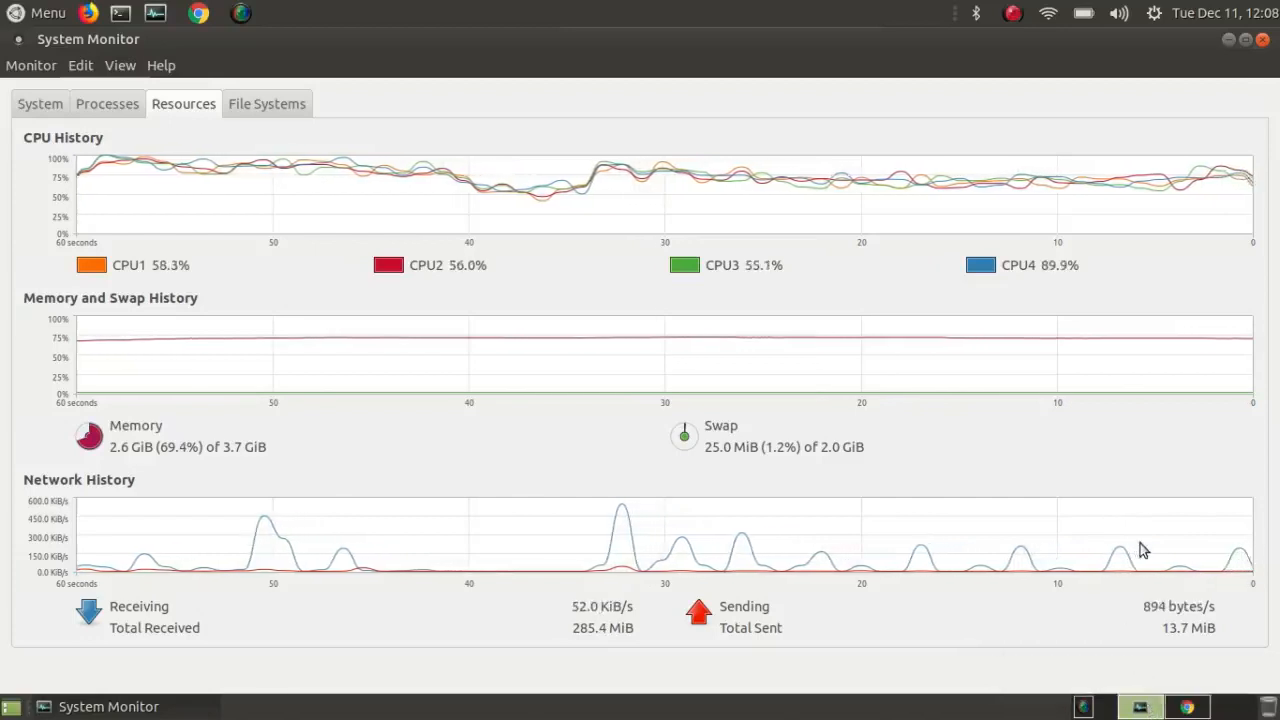
pyautogui.click(1185, 708)
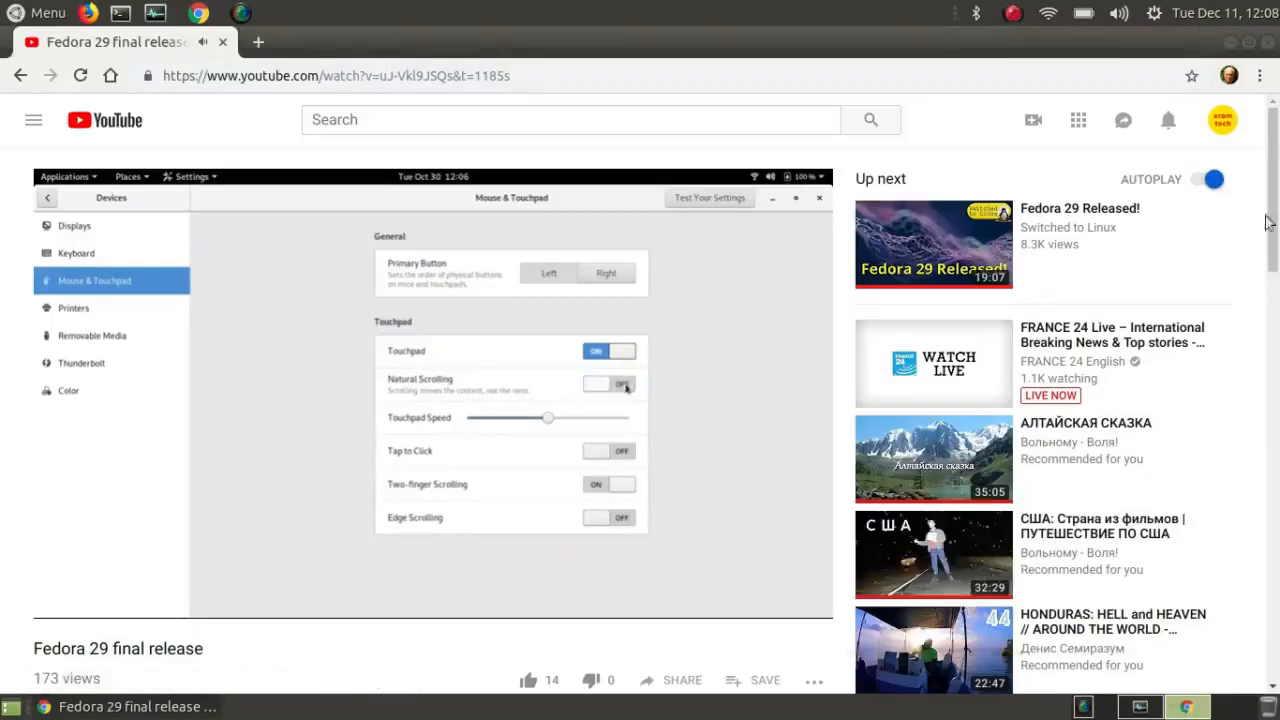
pyautogui.click(1268, 42)
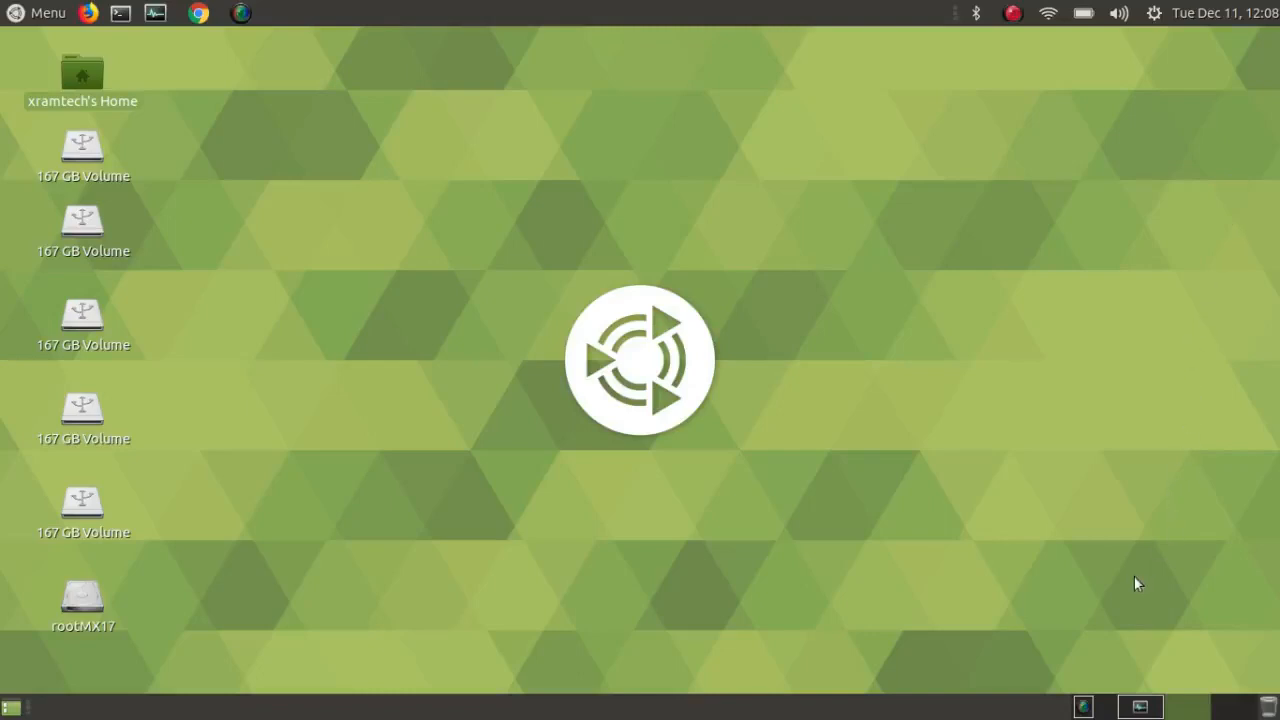
pyautogui.click(1138, 709)
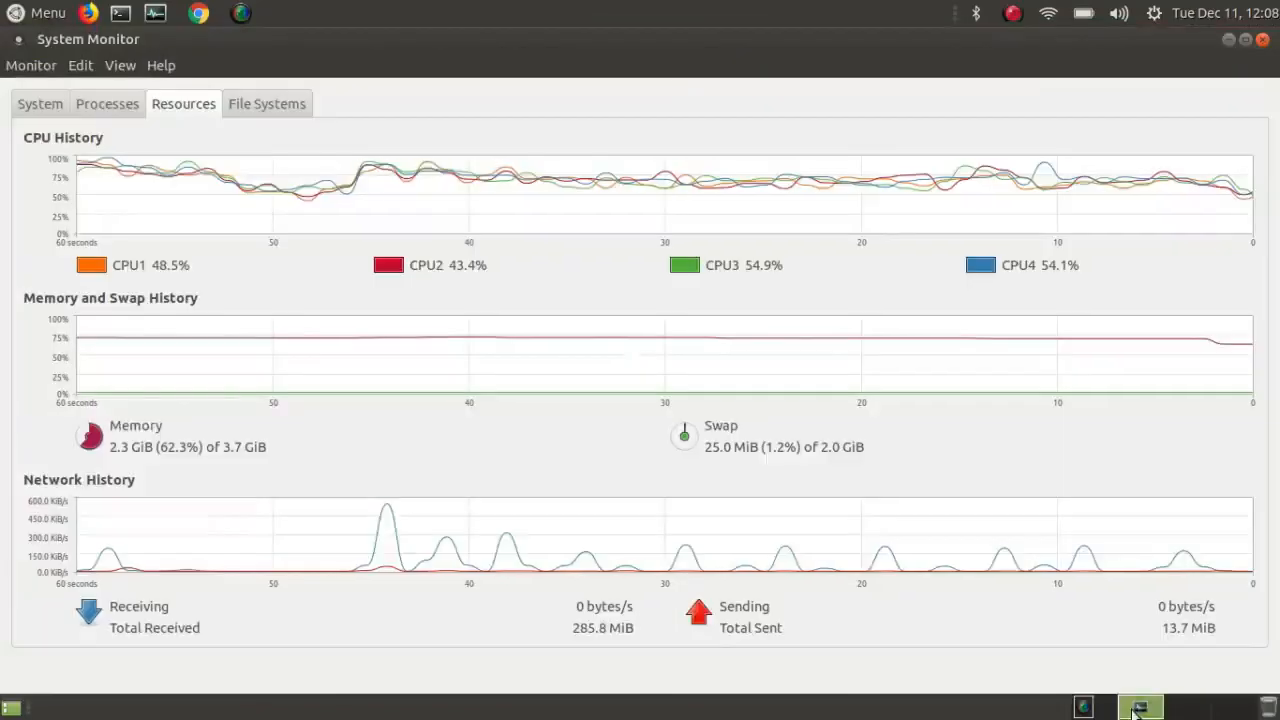